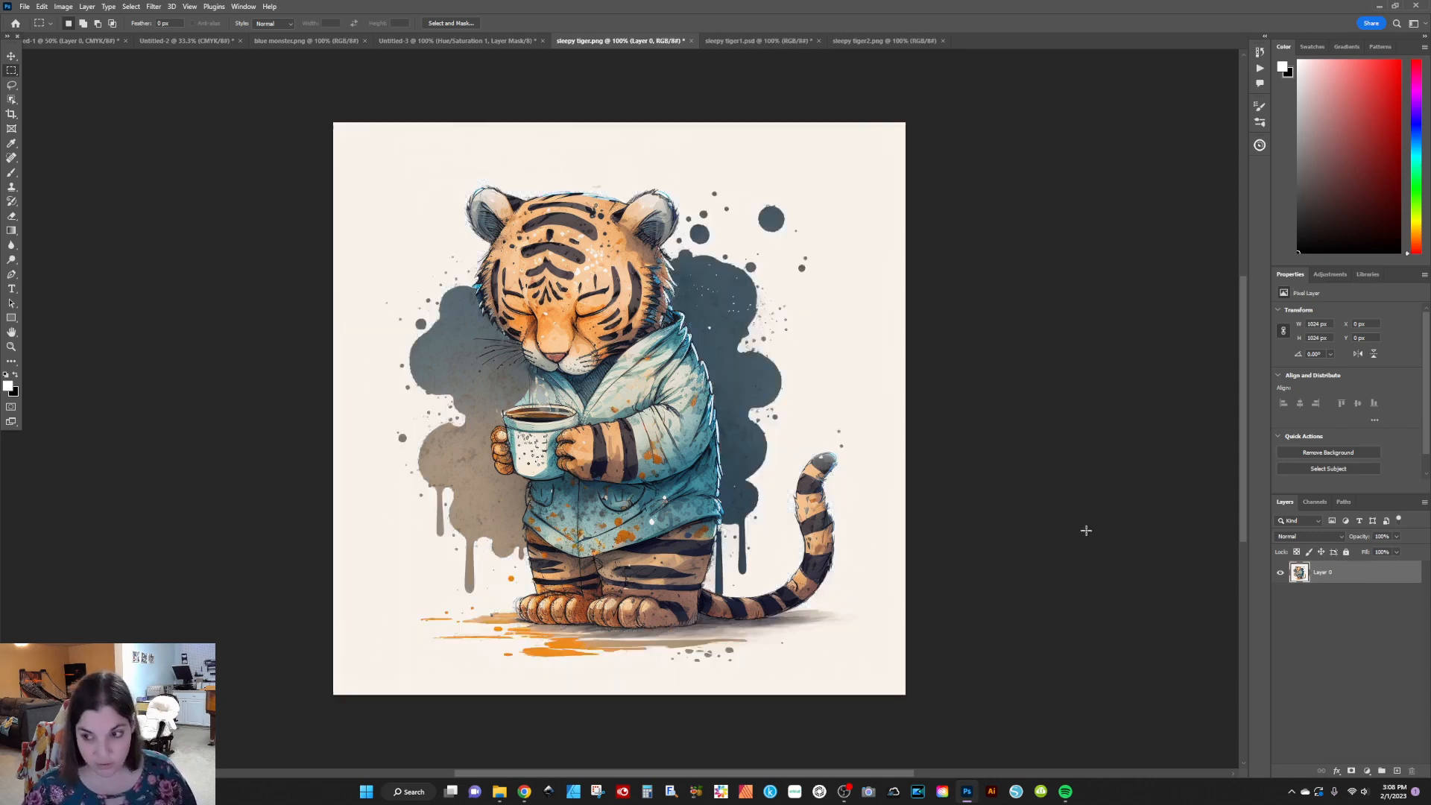
- Set Select Subject processing to Cloud (Detailed results) in the preferences and remove the background from the sleepy tiger.png layer
{"action": "key", "text": "ctrl+z"}
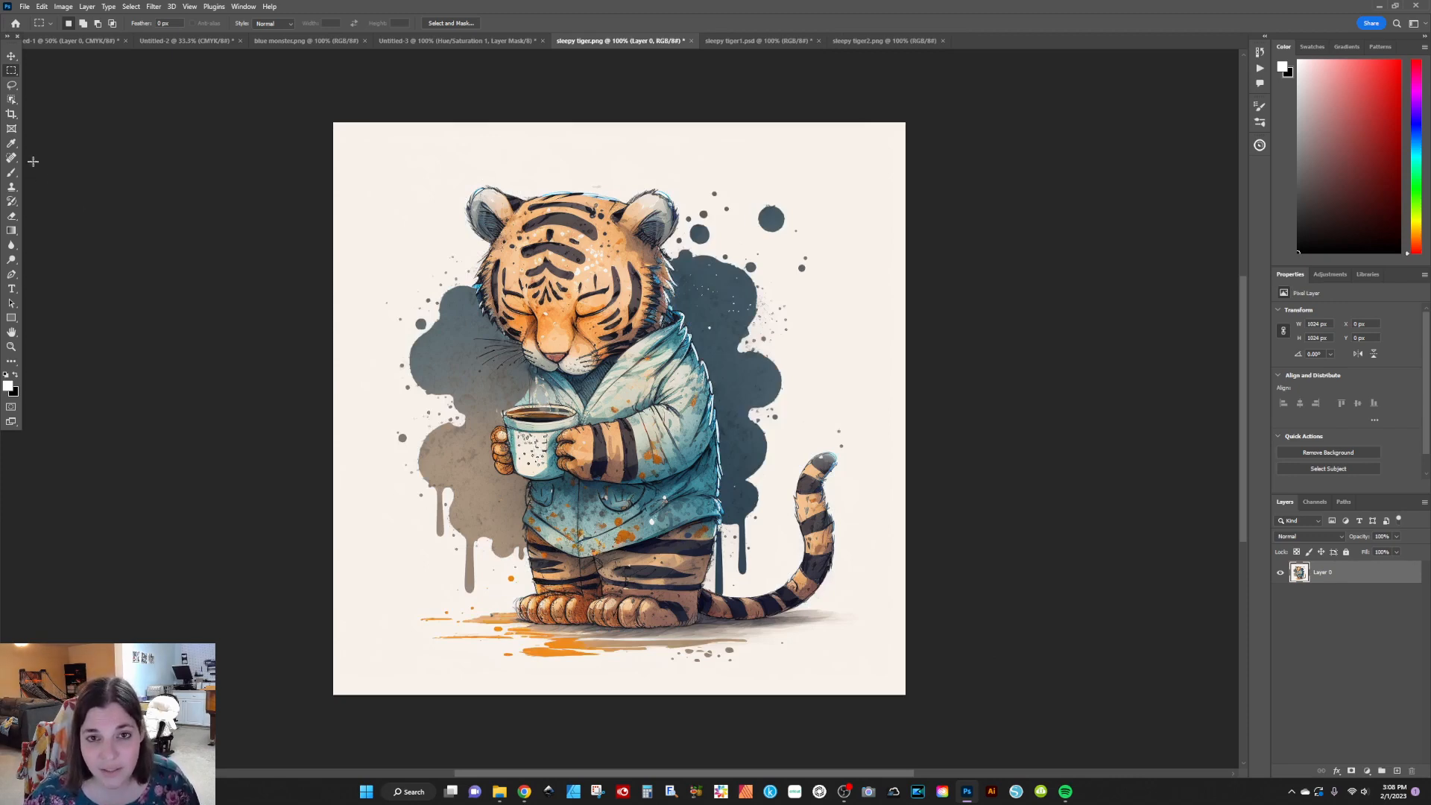
{"action": "left_click", "coordinate": [42, 7]}
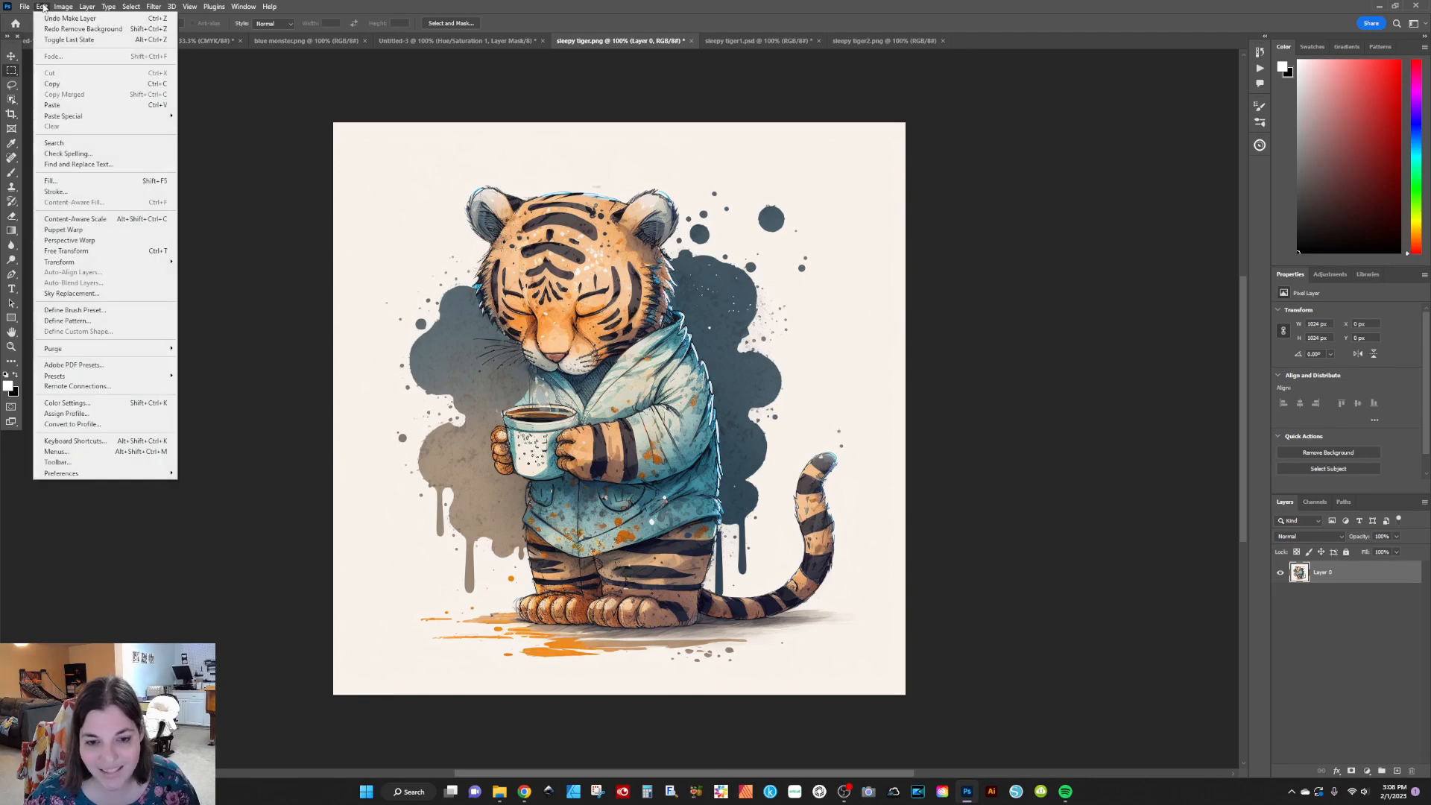
{"action": "mouse_move", "coordinate": [111, 479]}
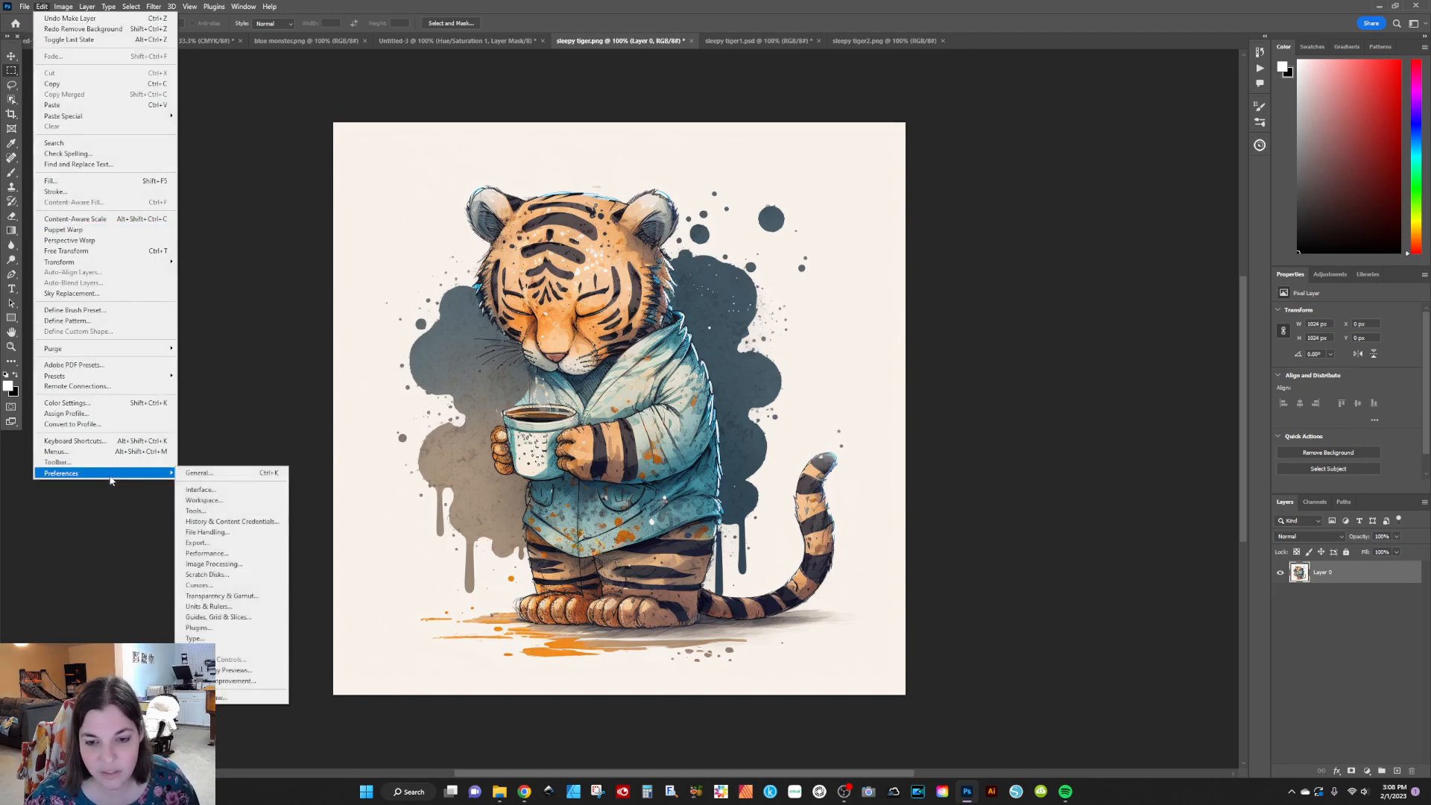
{"action": "left_click", "coordinate": [216, 564]}
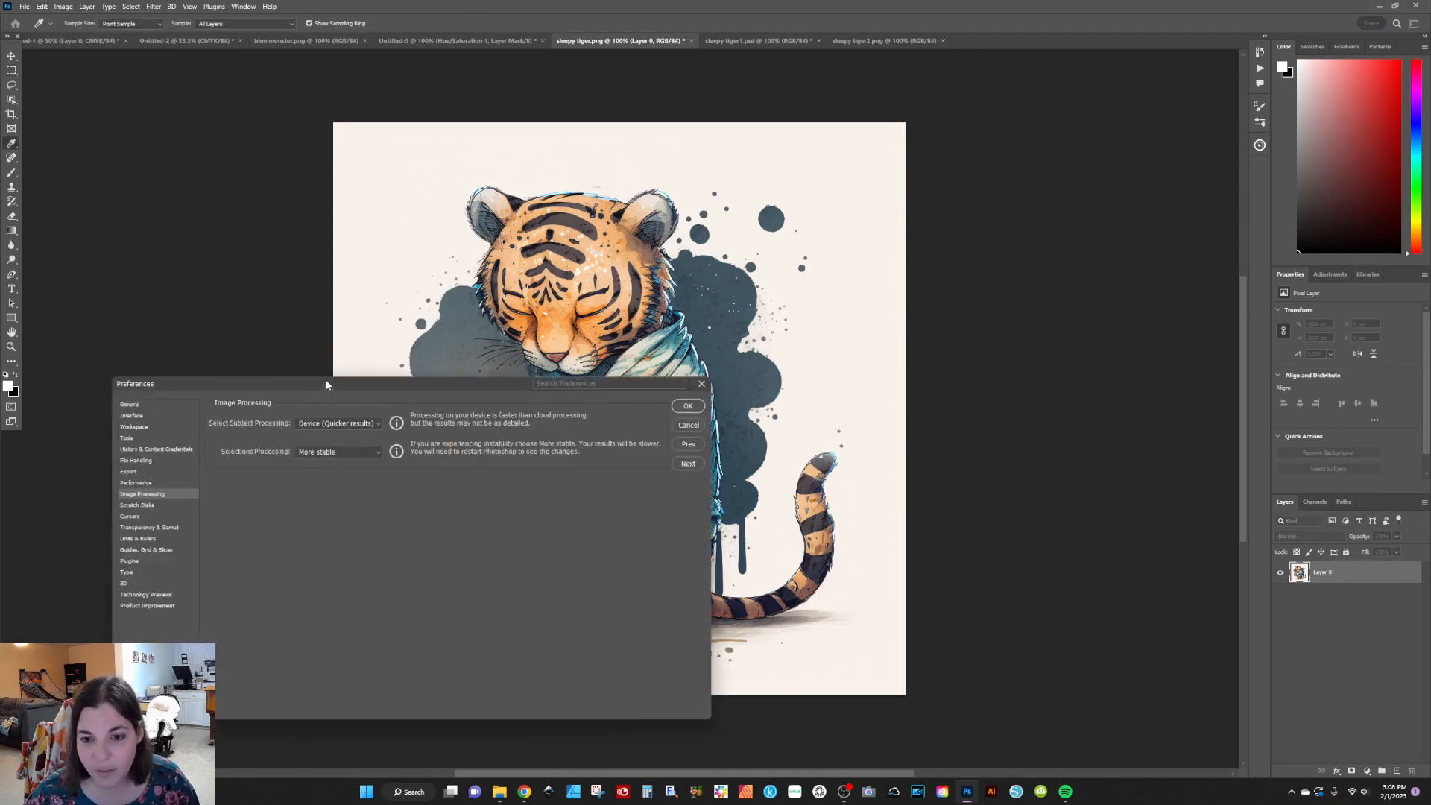
{"action": "left_click_drag", "start_coordinate": [326, 384], "coordinate": [303, 225]}
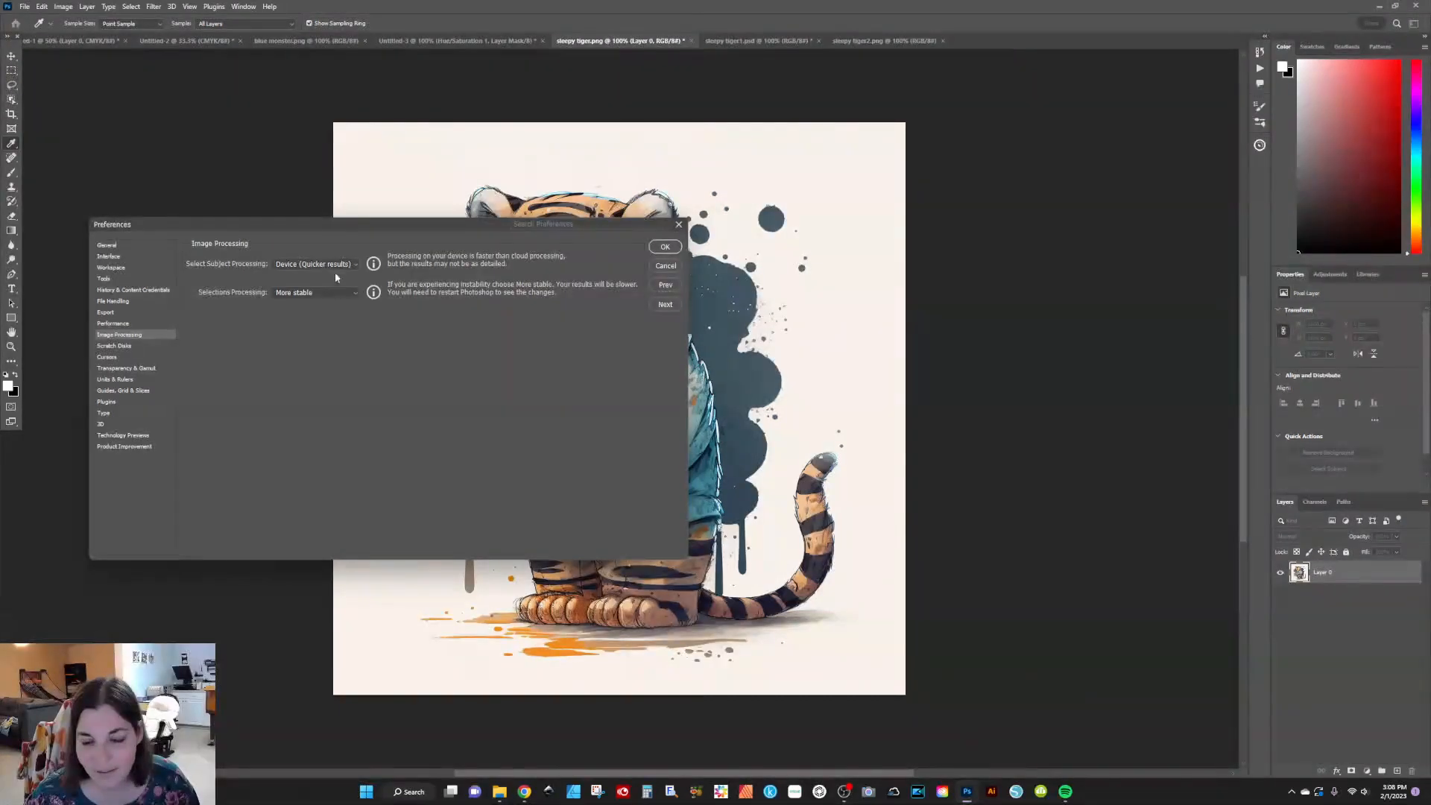
{"action": "left_click", "coordinate": [316, 264]}
{"action": "left_click", "coordinate": [316, 281]}
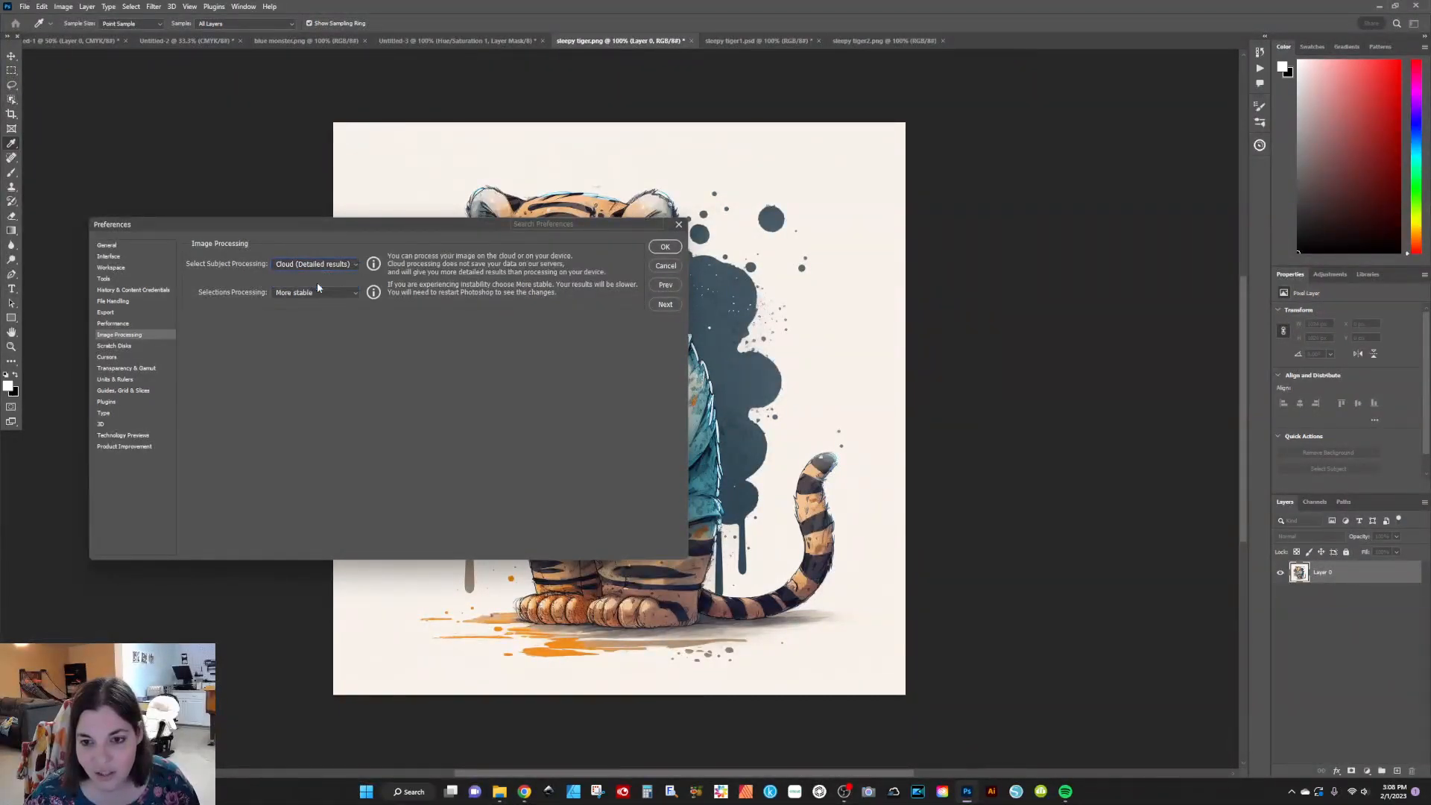
{"action": "left_click", "coordinate": [662, 248]}
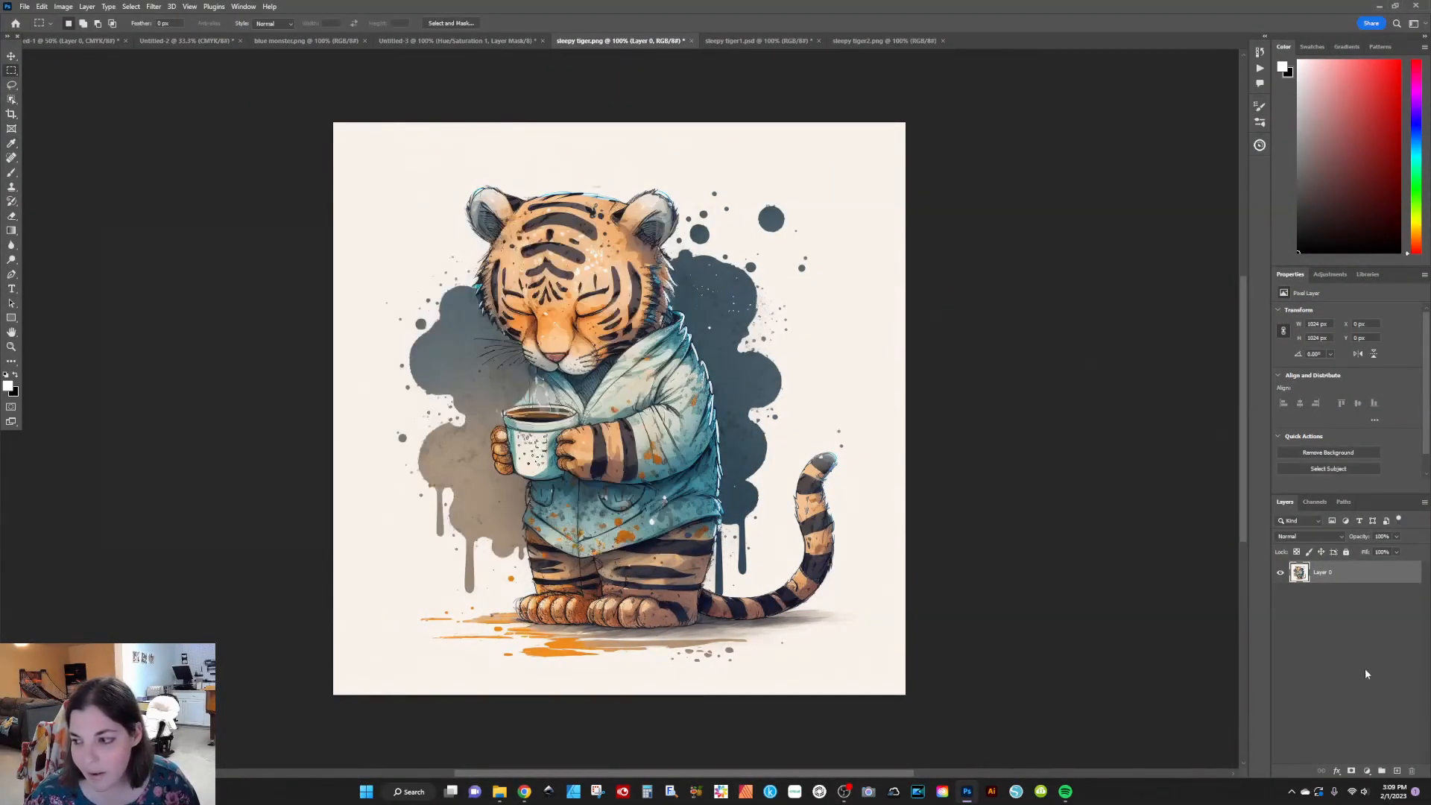
{"action": "left_click", "coordinate": [1325, 454]}
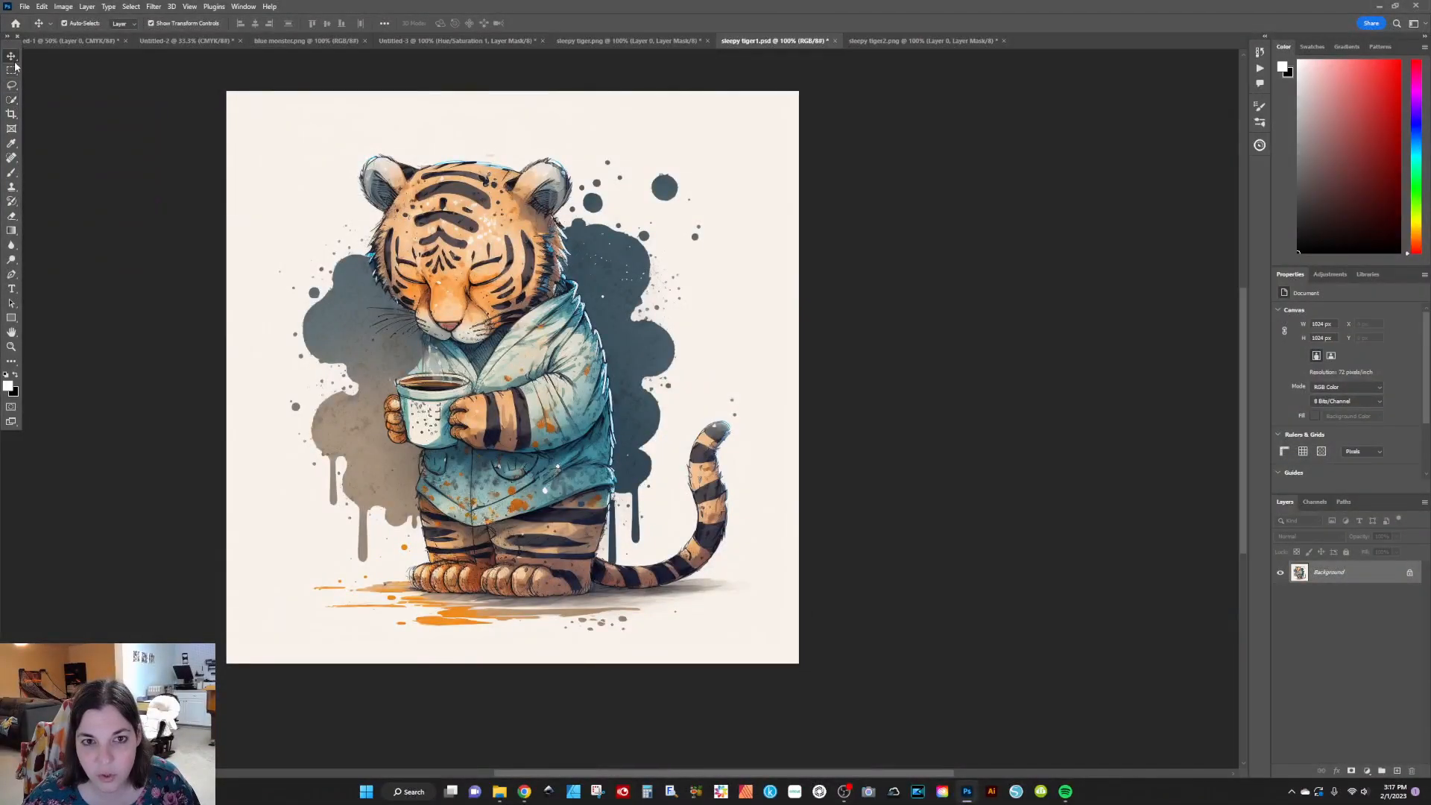
- Select the tiger in sleepy tiger1.psd with the Object Selection tool by framing the whole figure in Rectangle mode
{"action": "left_click", "coordinate": [12, 101]}
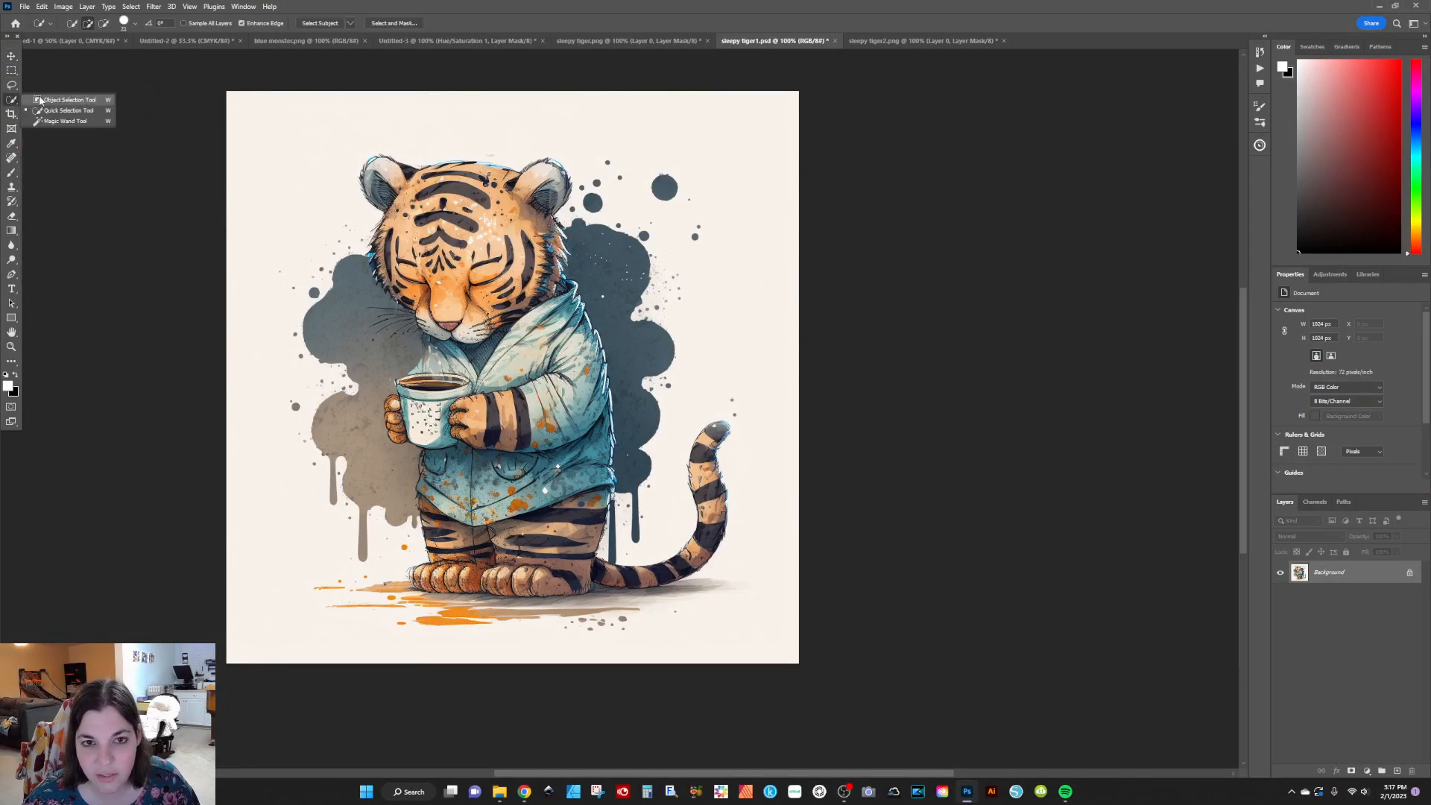
{"action": "left_click", "coordinate": [67, 100]}
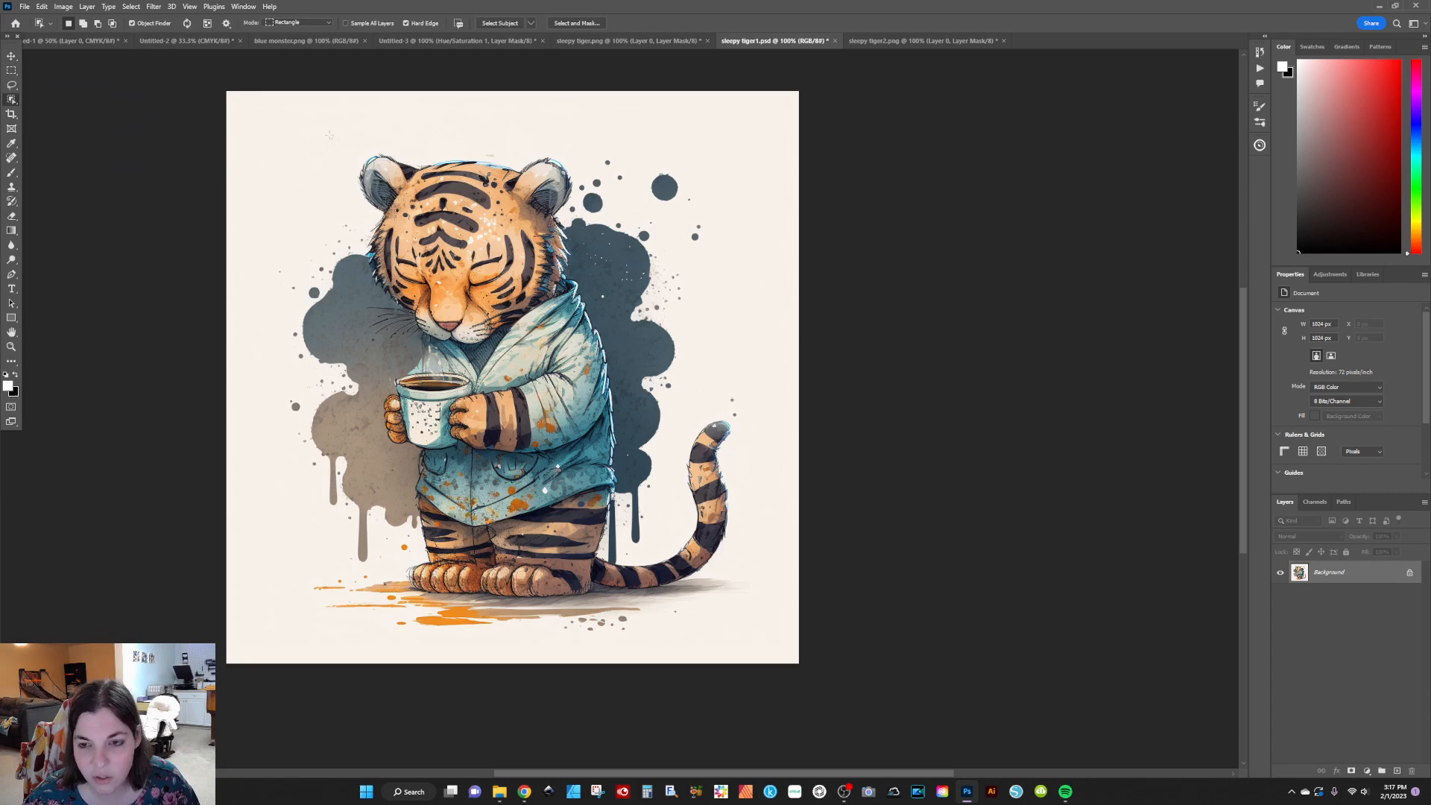
{"action": "left_click_drag", "start_coordinate": [329, 134], "coordinate": [751, 606]}
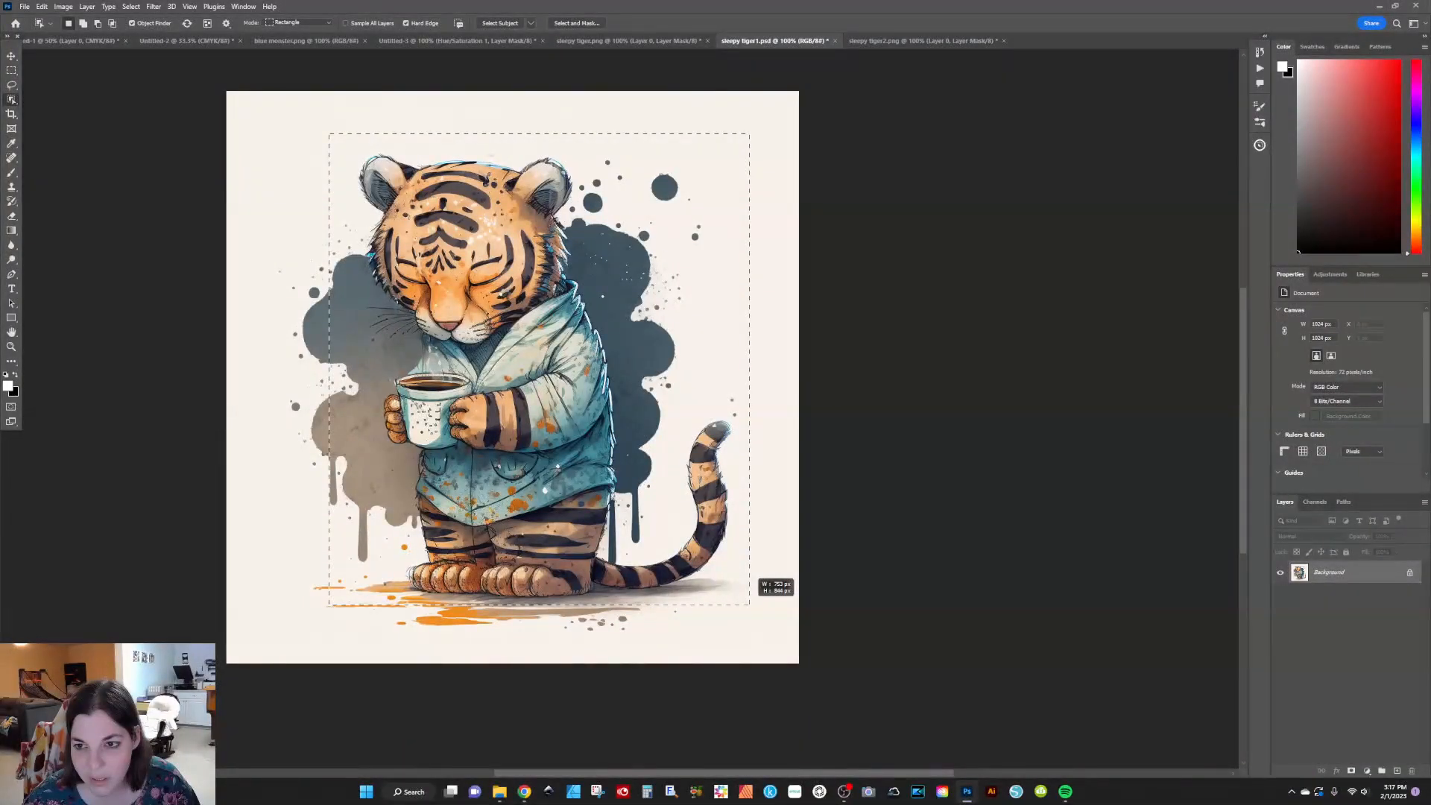
{"action": "left_click_drag", "start_coordinate": [749, 603], "coordinate": [748, 603]}
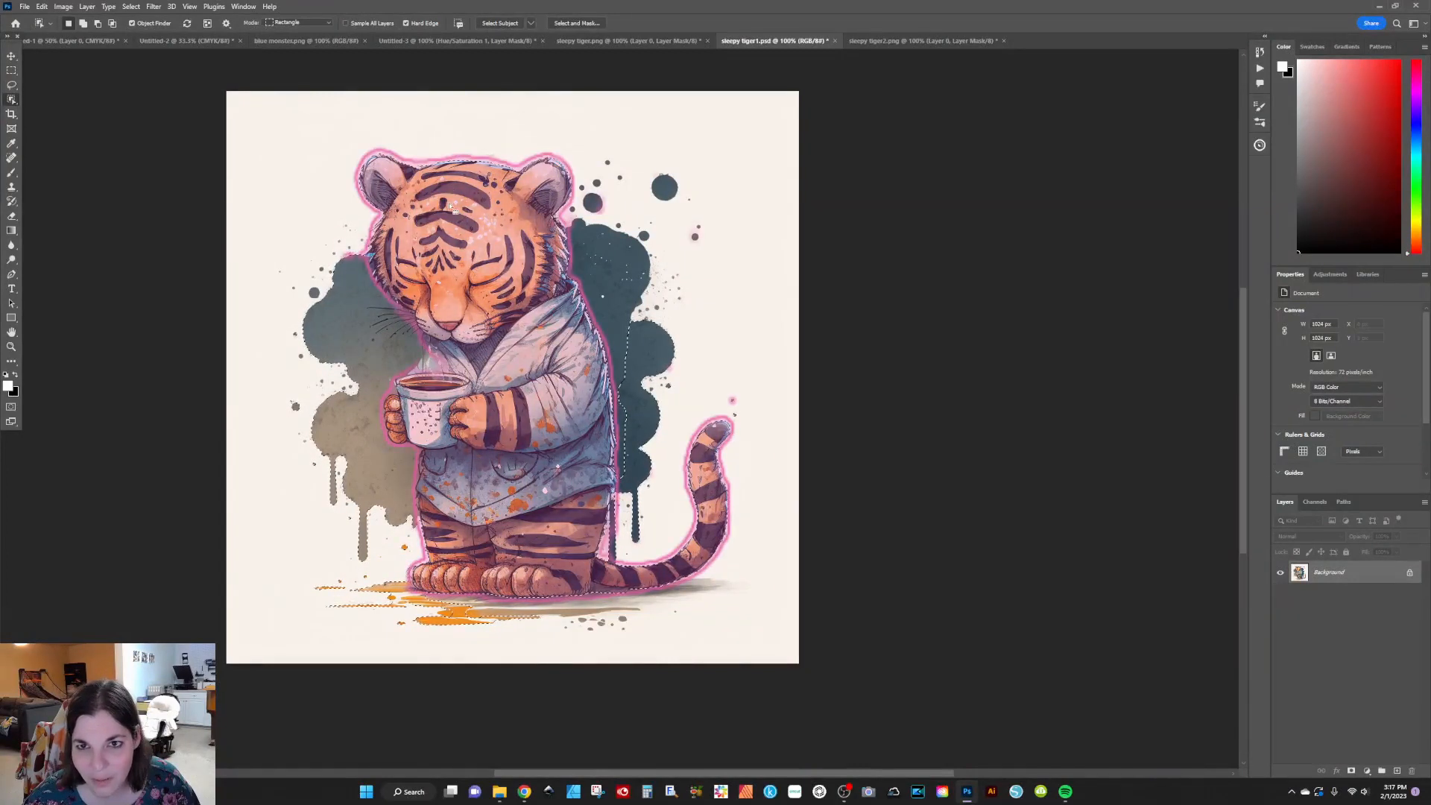
- Switch the Object Selection tool to Lasso mode and reselect the tiger by loosely outlining its head, body and tail
{"action": "left_click", "coordinate": [299, 22]}
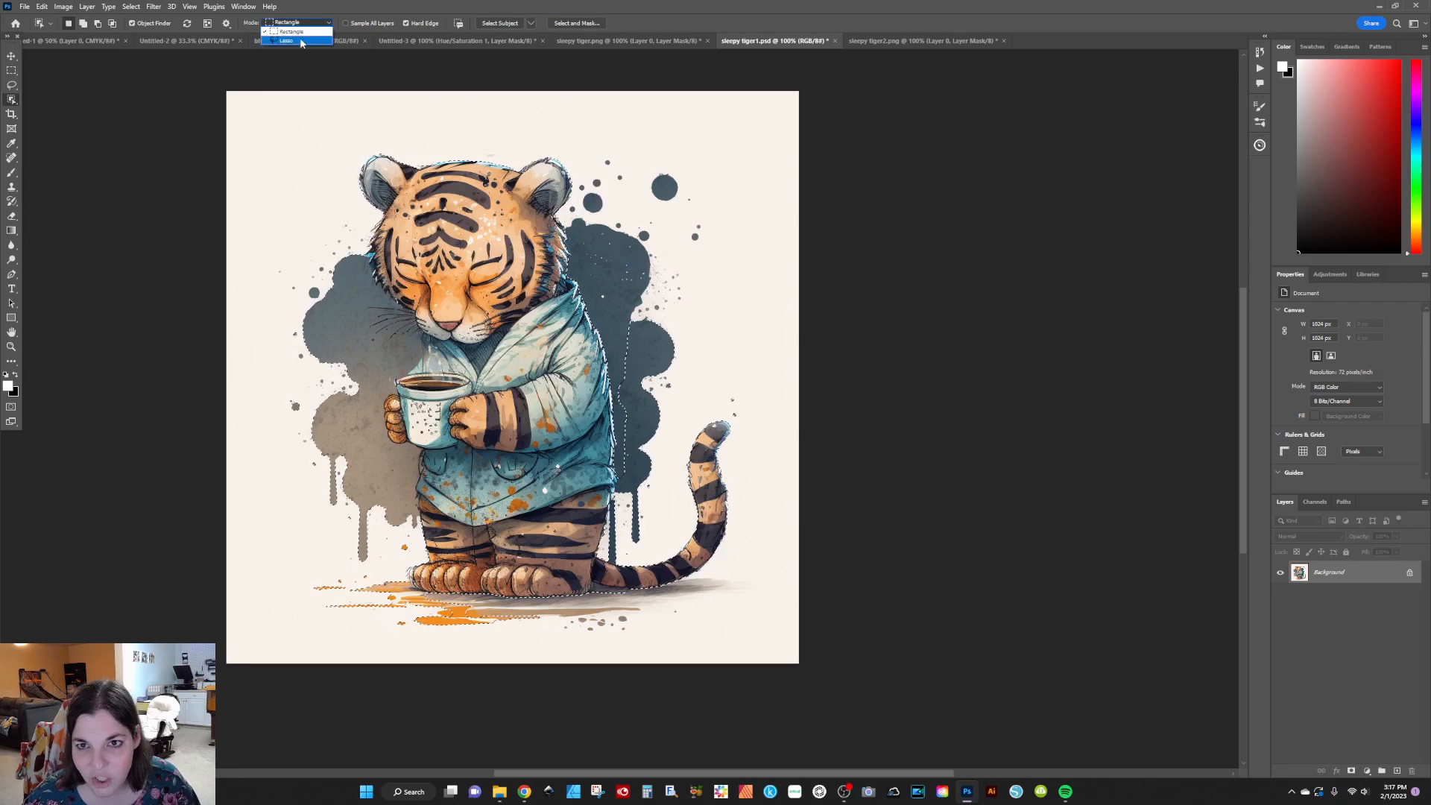
{"action": "left_click", "coordinate": [301, 41]}
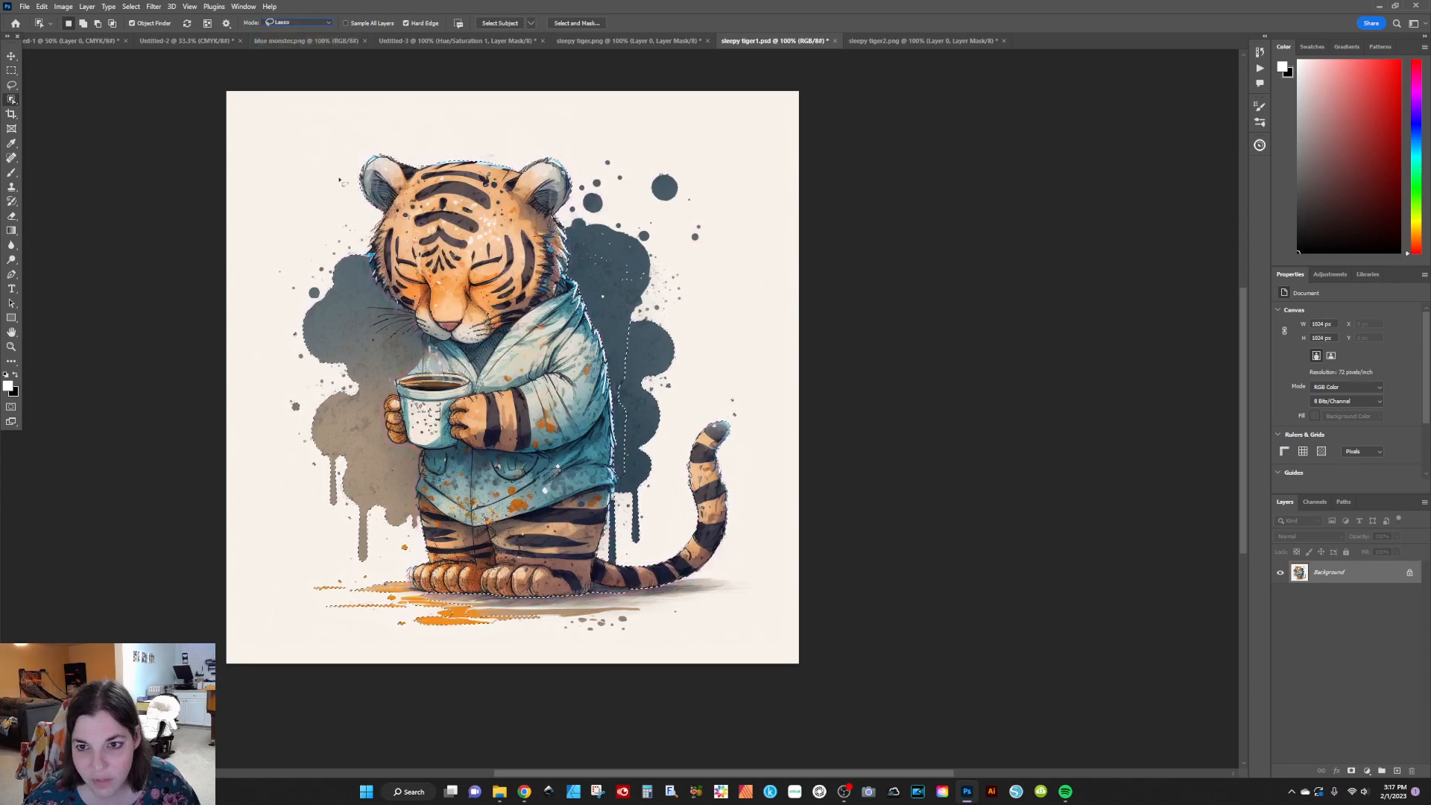
{"action": "mouse_move", "coordinate": [341, 181]}
{"action": "left_mouse_down"}
{"action": "mouse_move", "coordinate": [354, 137]}
{"action": "mouse_move", "coordinate": [412, 155]}
{"action": "mouse_move", "coordinate": [563, 148]}
{"action": "mouse_move", "coordinate": [582, 201]}
{"action": "mouse_move", "coordinate": [569, 226]}
{"action": "mouse_move", "coordinate": [625, 386]}
{"action": "mouse_move", "coordinate": [622, 545]}
{"action": "mouse_move", "coordinate": [641, 552]}
{"action": "mouse_move", "coordinate": [662, 522]}
{"action": "mouse_move", "coordinate": [697, 403]}
{"action": "mouse_move", "coordinate": [734, 419]}
{"action": "mouse_move", "coordinate": [747, 461]}
{"action": "mouse_move", "coordinate": [749, 564]}
{"action": "mouse_move", "coordinate": [669, 620]}
{"action": "left_mouse_up"}
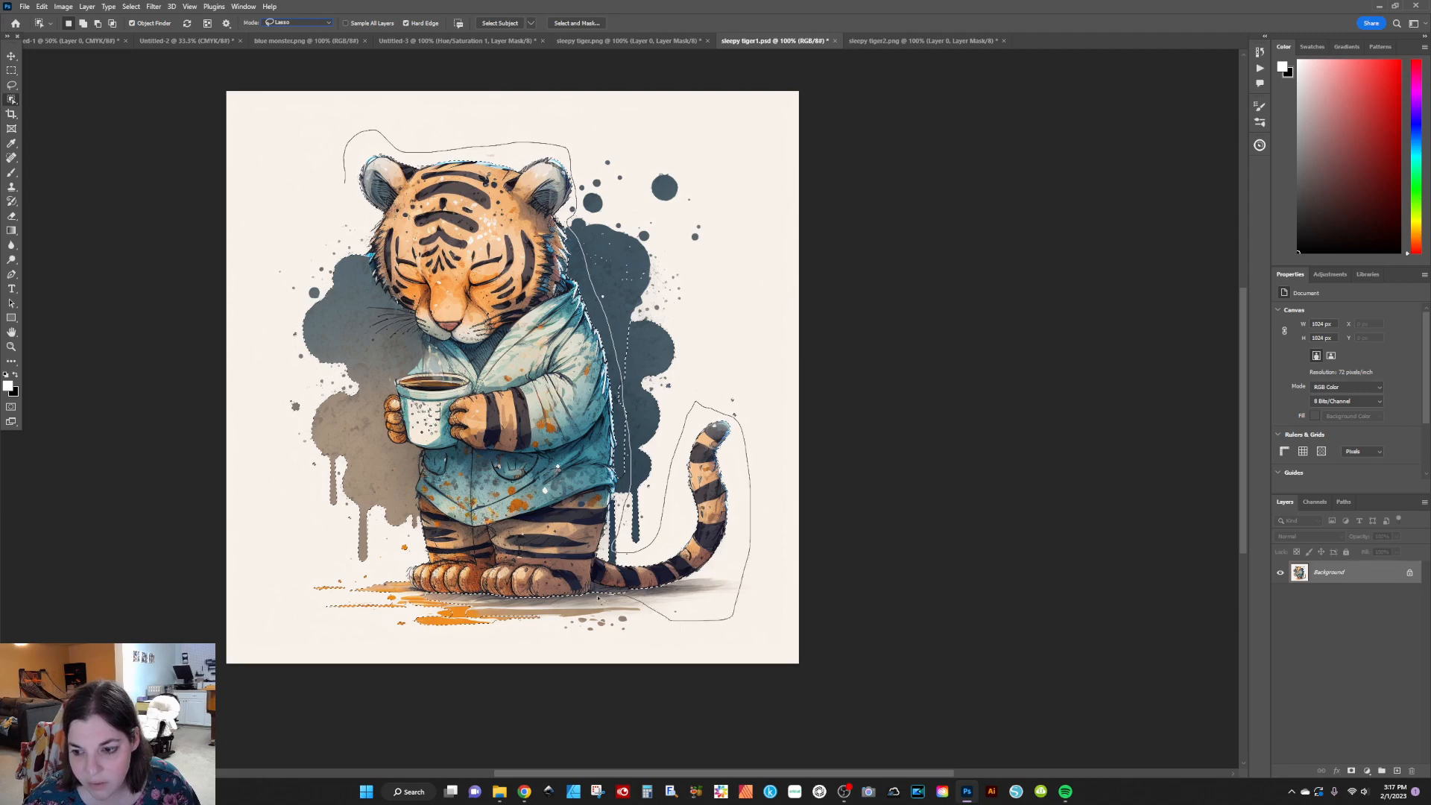
{"action": "mouse_move", "coordinate": [553, 607]}
{"action": "left_mouse_down"}
{"action": "mouse_move", "coordinate": [454, 610]}
{"action": "mouse_move", "coordinate": [389, 564]}
{"action": "mouse_move", "coordinate": [403, 511]}
{"action": "mouse_move", "coordinate": [379, 433]}
{"action": "mouse_move", "coordinate": [389, 351]}
{"action": "mouse_move", "coordinate": [360, 327]}
{"action": "mouse_move", "coordinate": [347, 176]}
{"action": "left_mouse_up"}
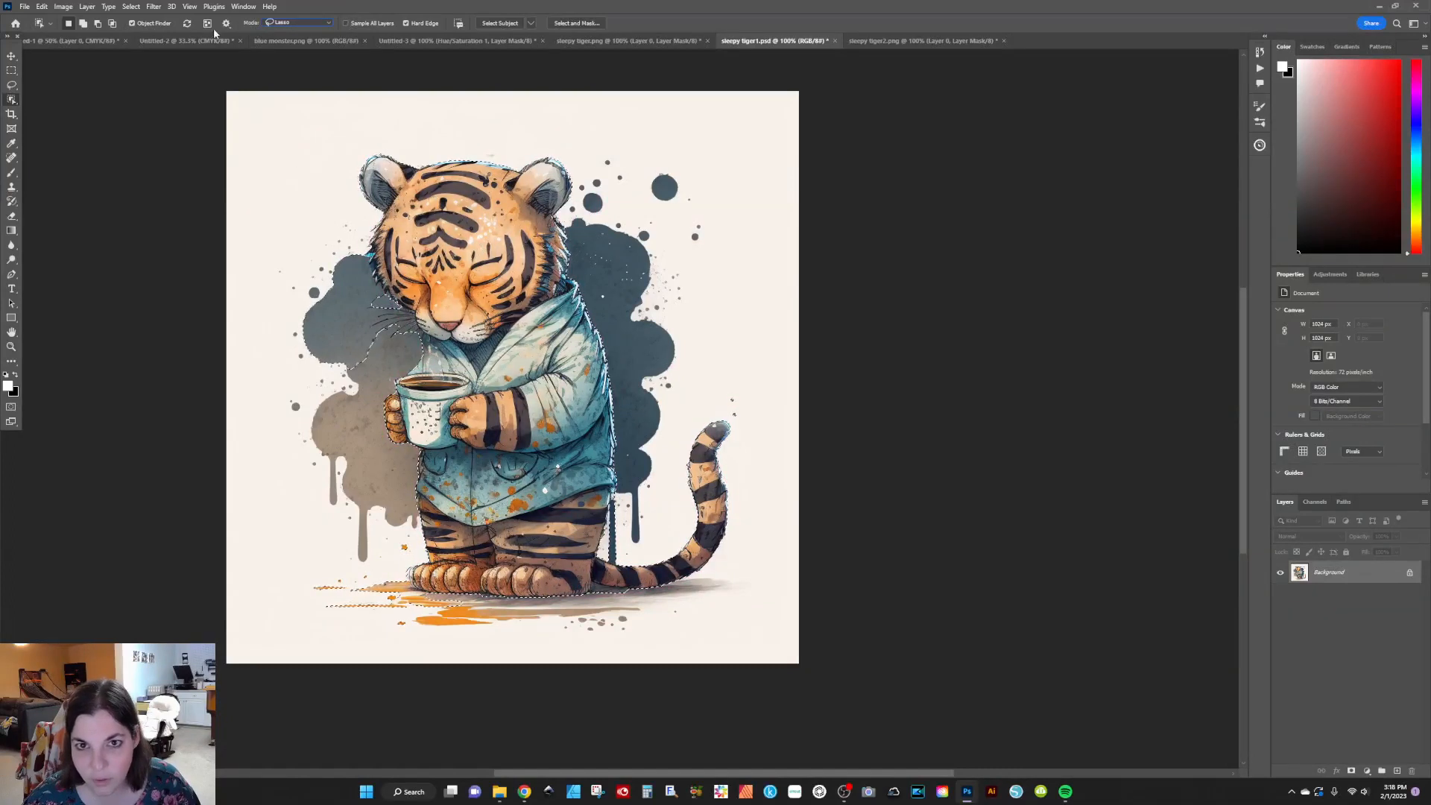
- Replace the selection with a Quick Selection of the tiger, its mug and tail, and turn it into a layer mask
{"action": "right_click", "coordinate": [11, 99]}
{"action": "left_click", "coordinate": [65, 111]}
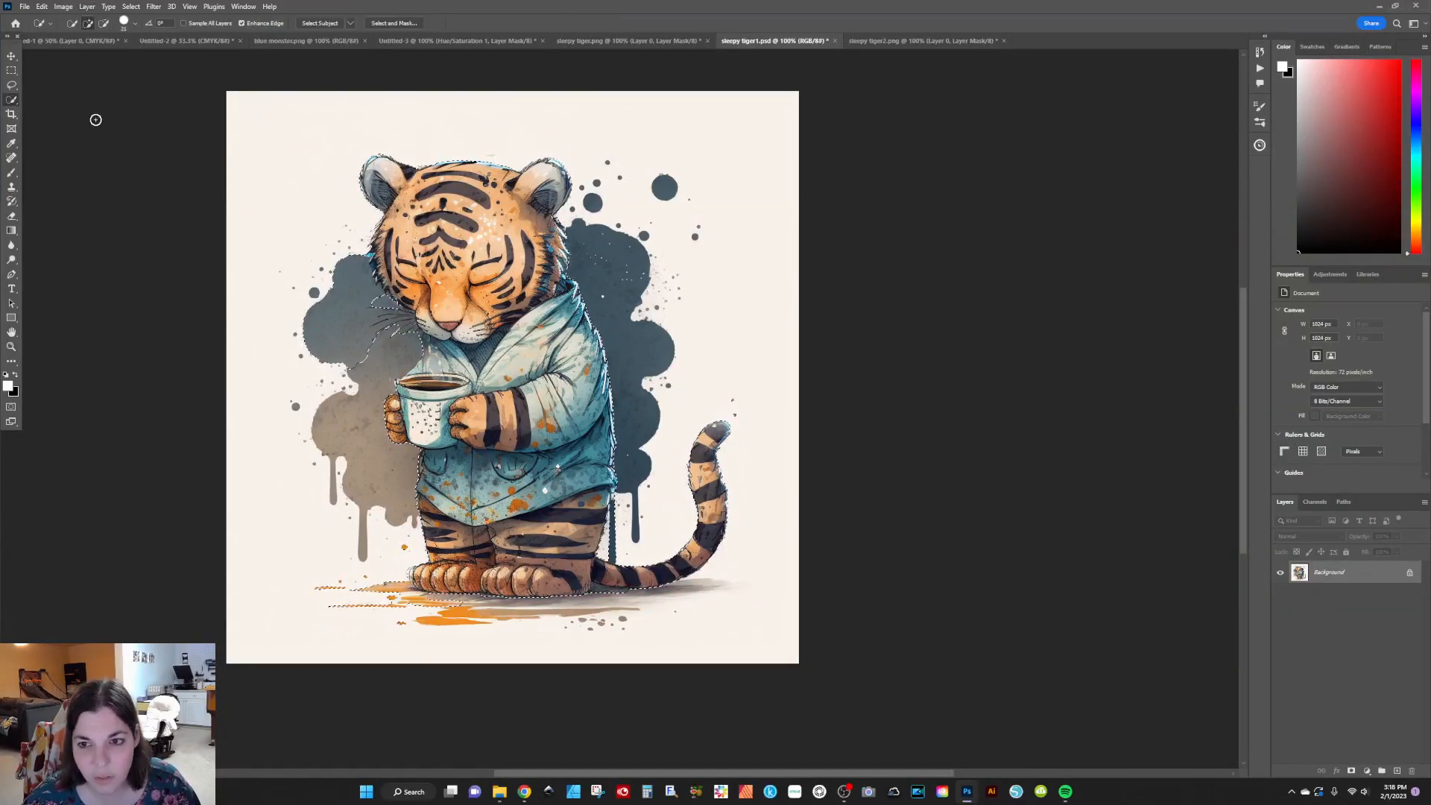
{"action": "key", "text": "ctrl+d"}
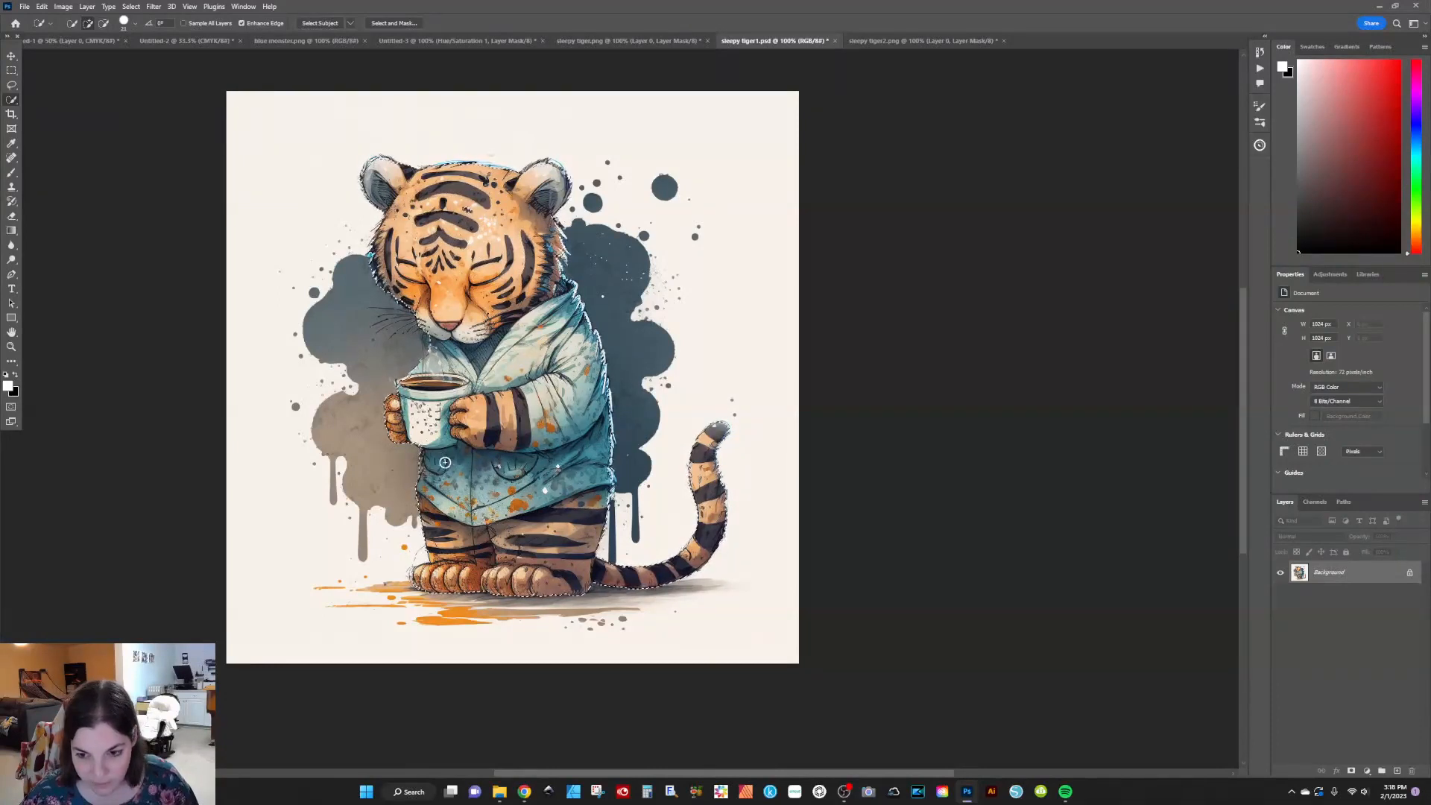
{"action": "left_click", "coordinate": [427, 559]}
{"action": "left_click", "coordinate": [103, 23]}
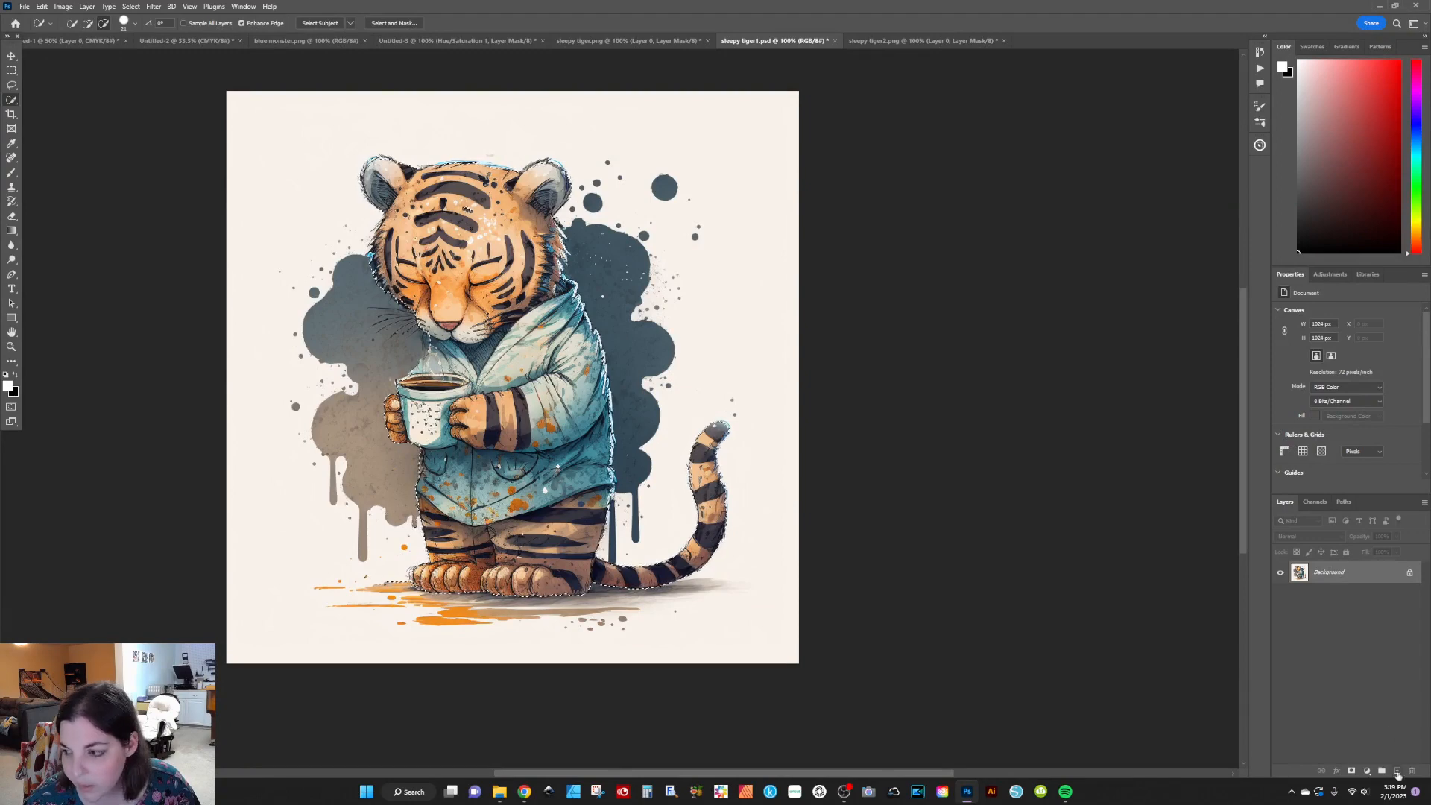
{"action": "left_click", "coordinate": [1351, 772]}
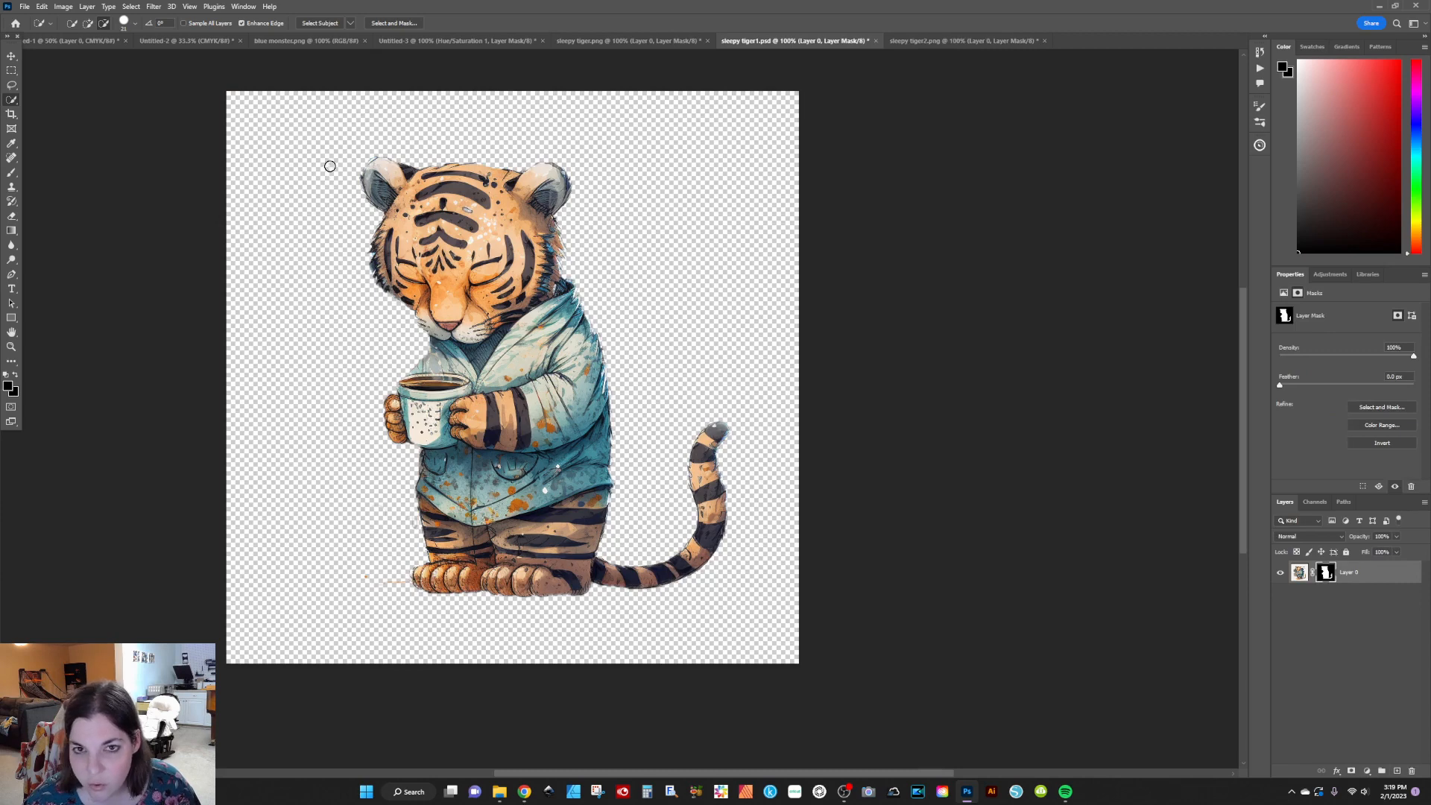
- Compare the tiger cutout edges across sleepy tiger.png, sleepy tiger1.psd and sleepy tiger2.png
{"action": "left_click", "coordinate": [618, 41]}
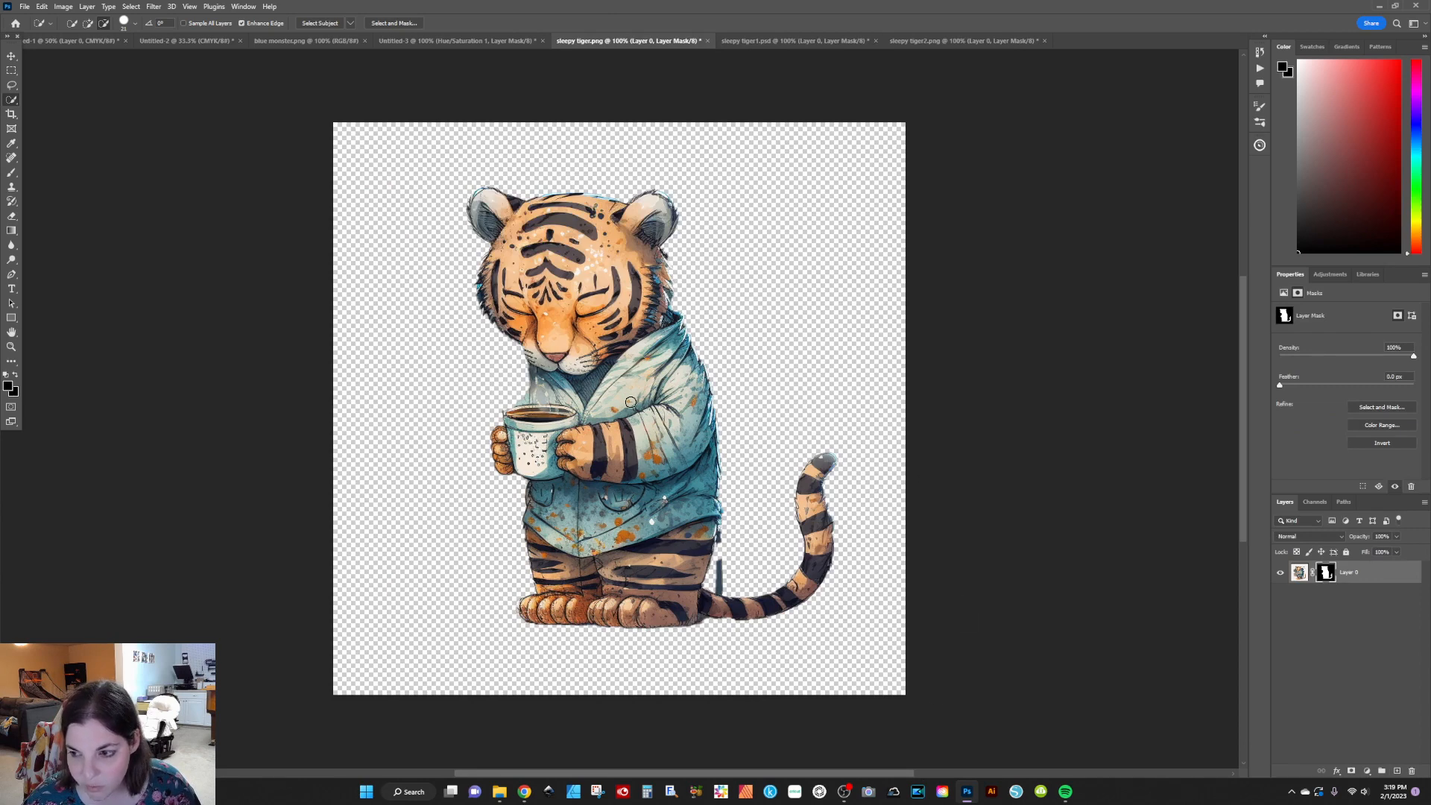
{"action": "left_click", "coordinate": [763, 43]}
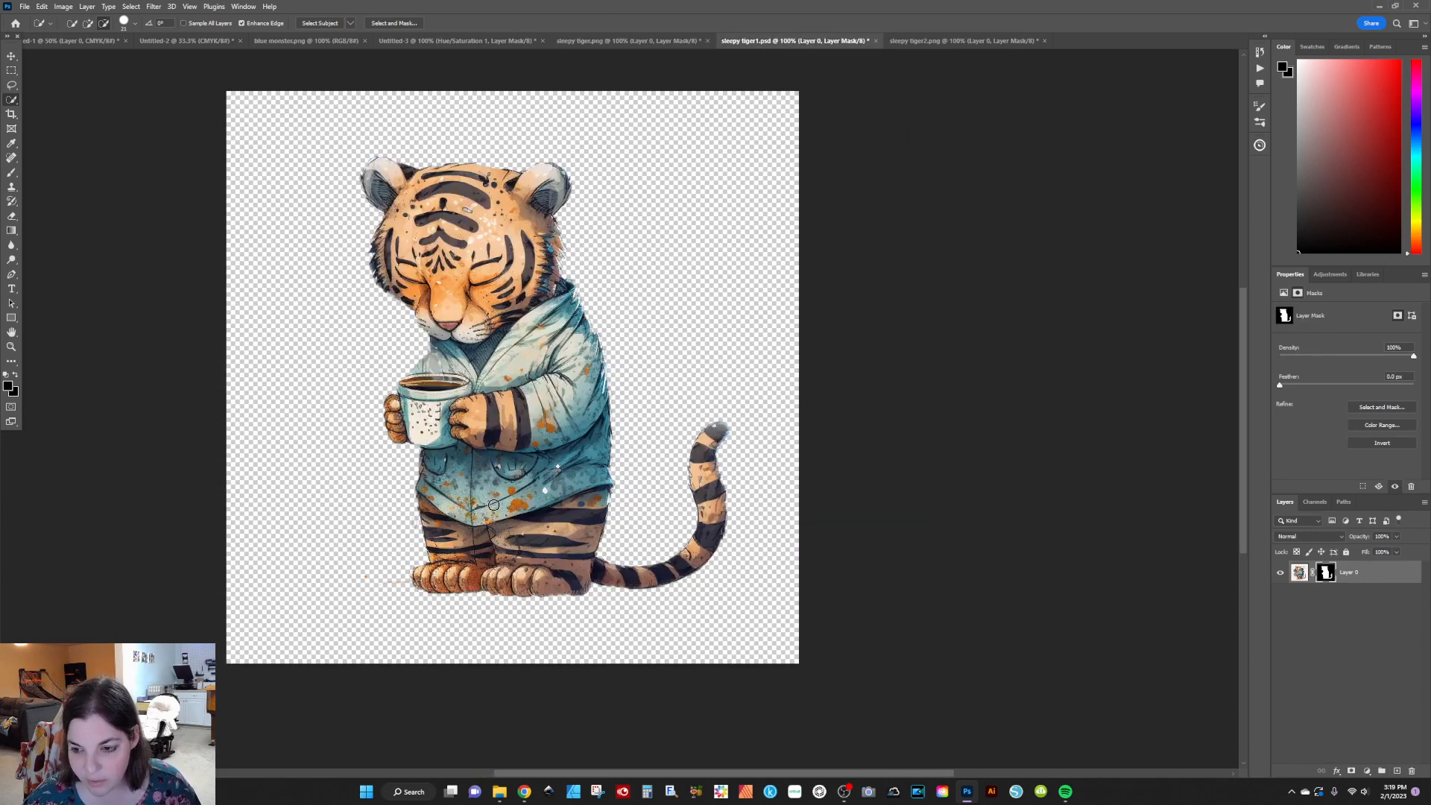
{"action": "left_click", "coordinate": [956, 42]}
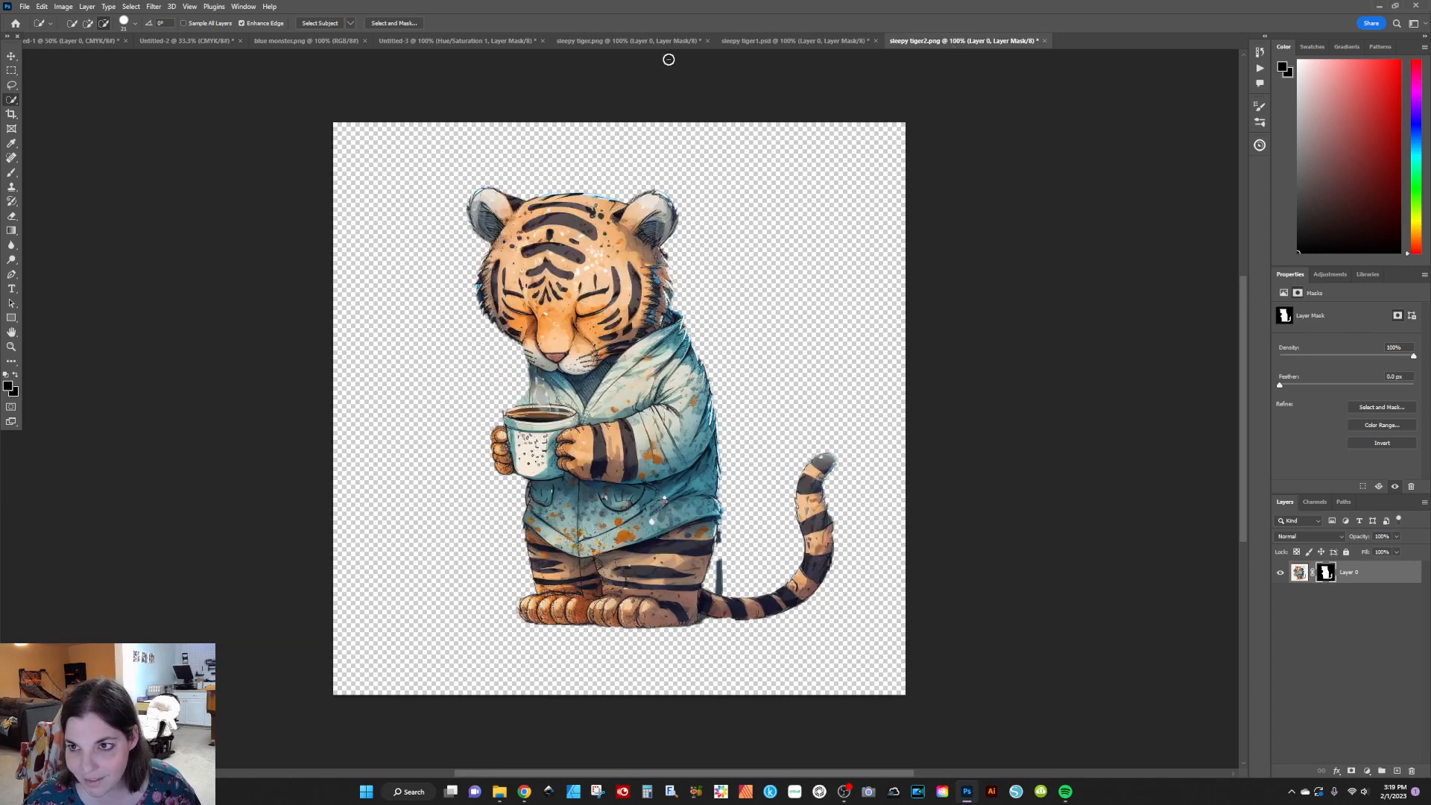
{"action": "left_click", "coordinate": [626, 42]}
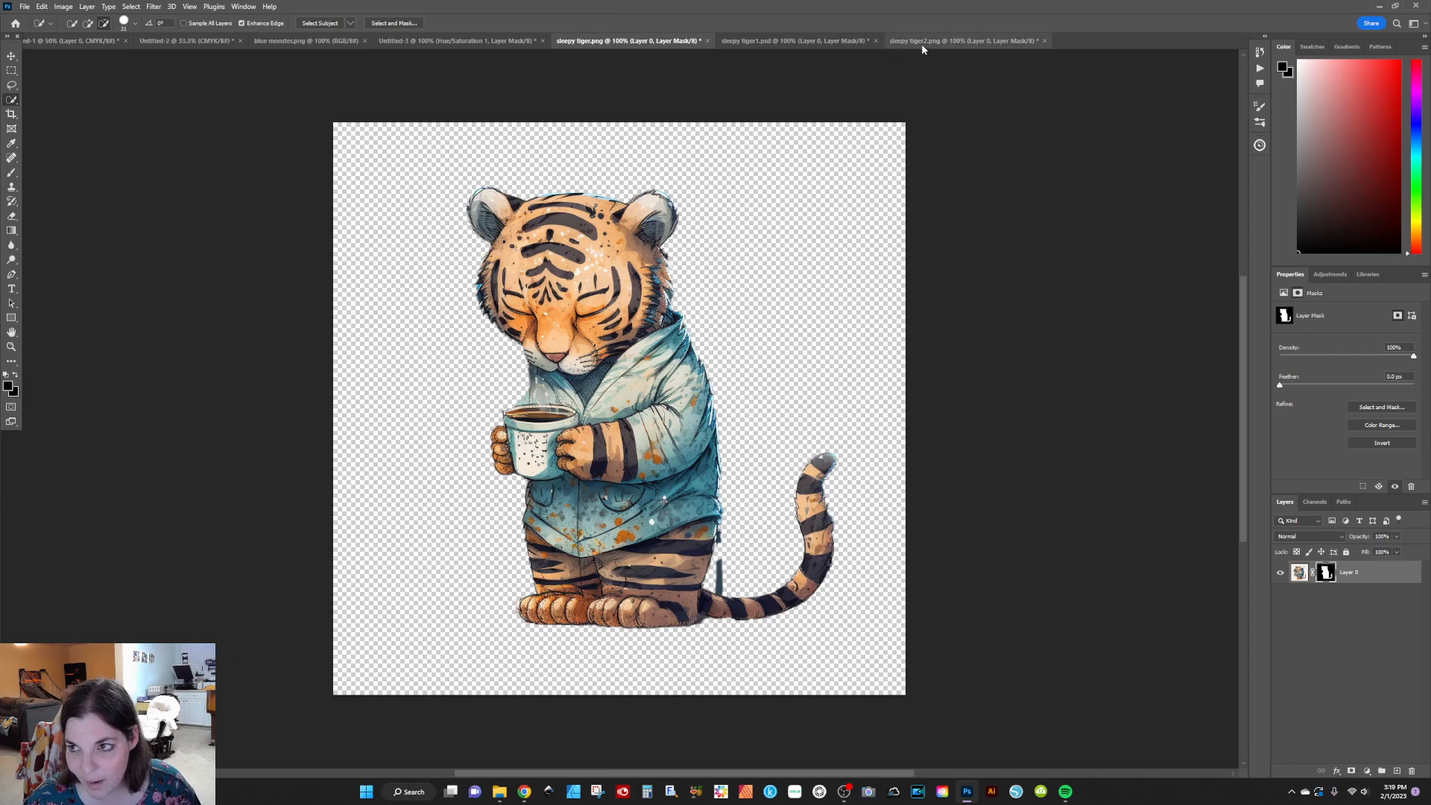
{"action": "left_click", "coordinate": [841, 42]}
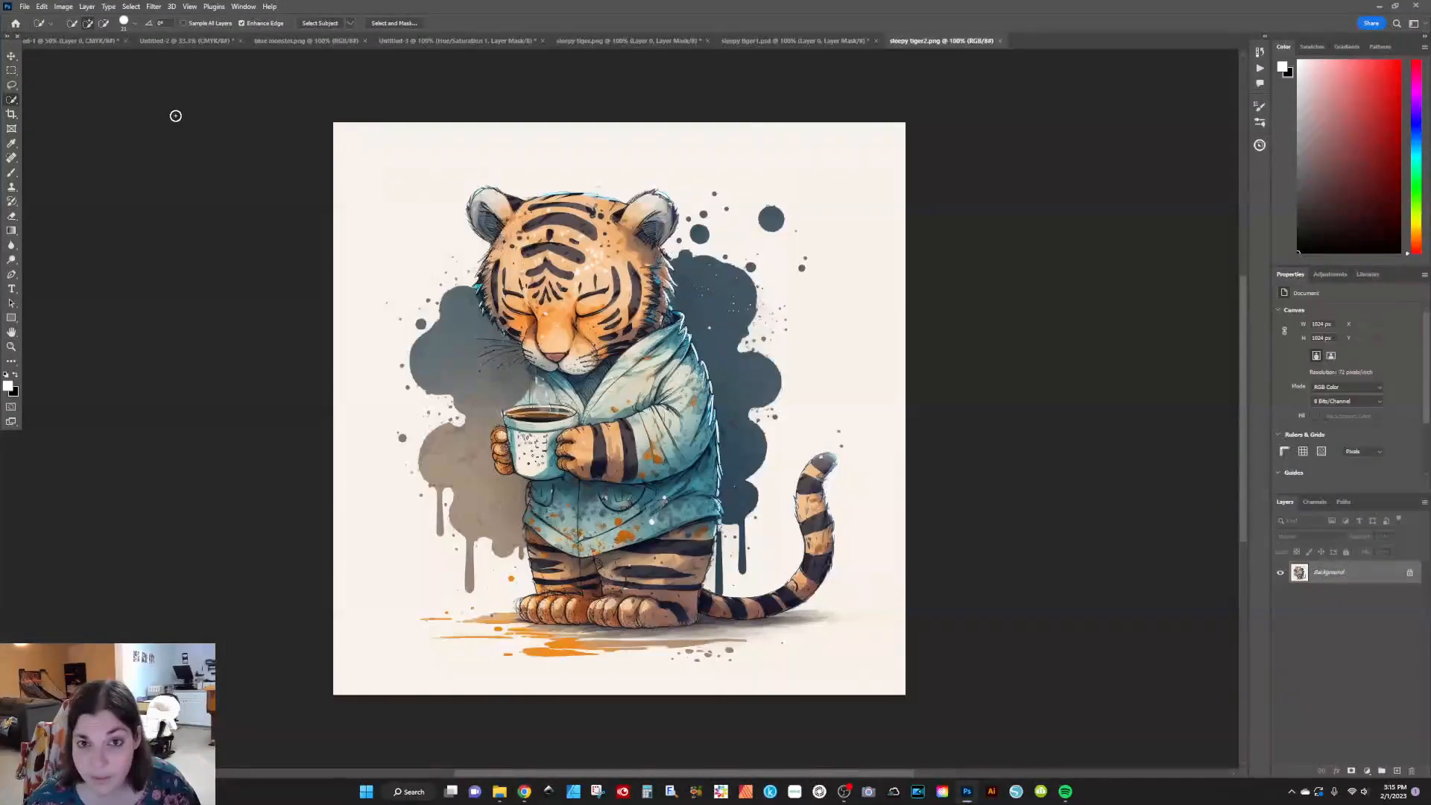
- Select the subject automatically in sleepy tiger2.png and mask out the background with a layer mask
{"action": "left_click", "coordinate": [11, 56]}
{"action": "left_click", "coordinate": [130, 6]}
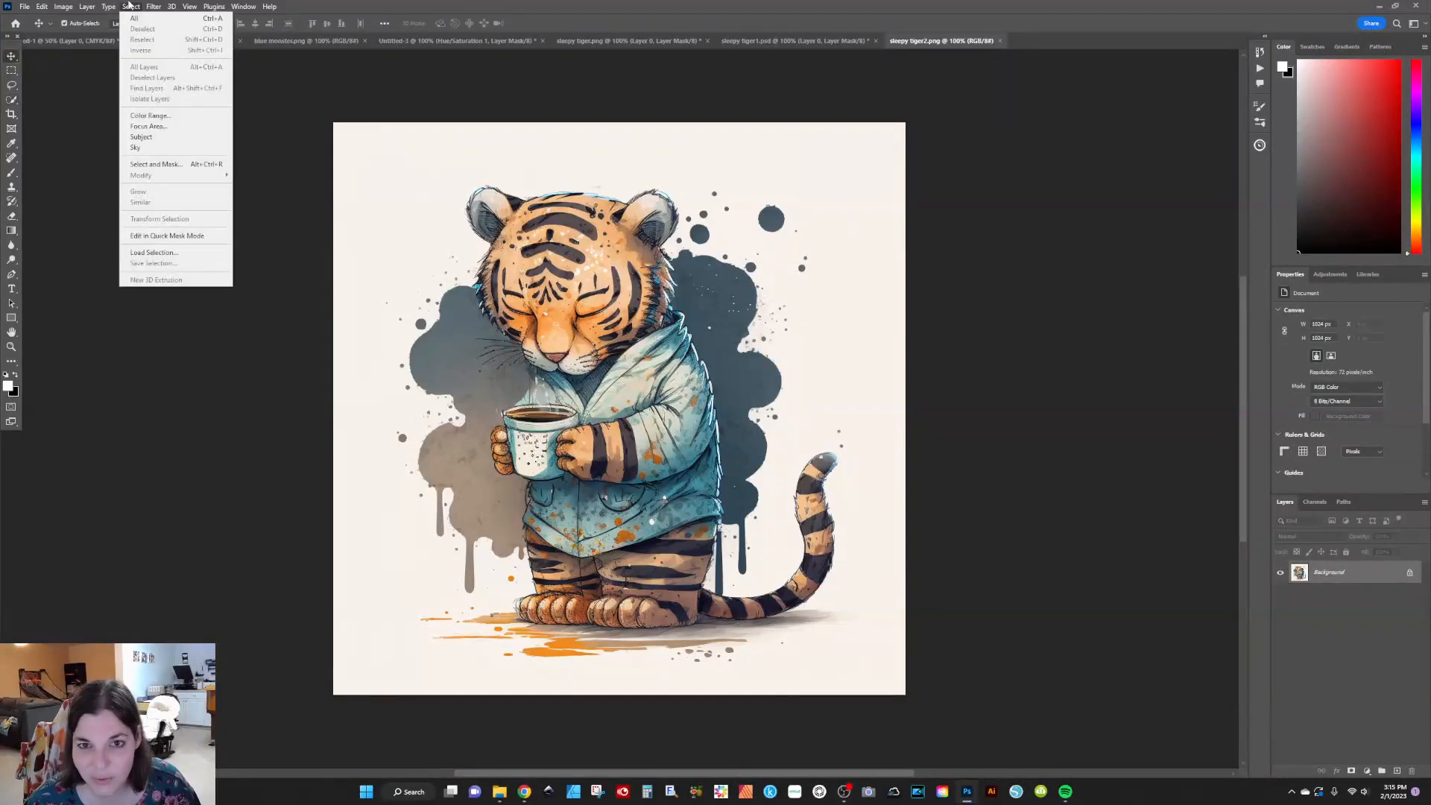
{"action": "left_click", "coordinate": [141, 136]}
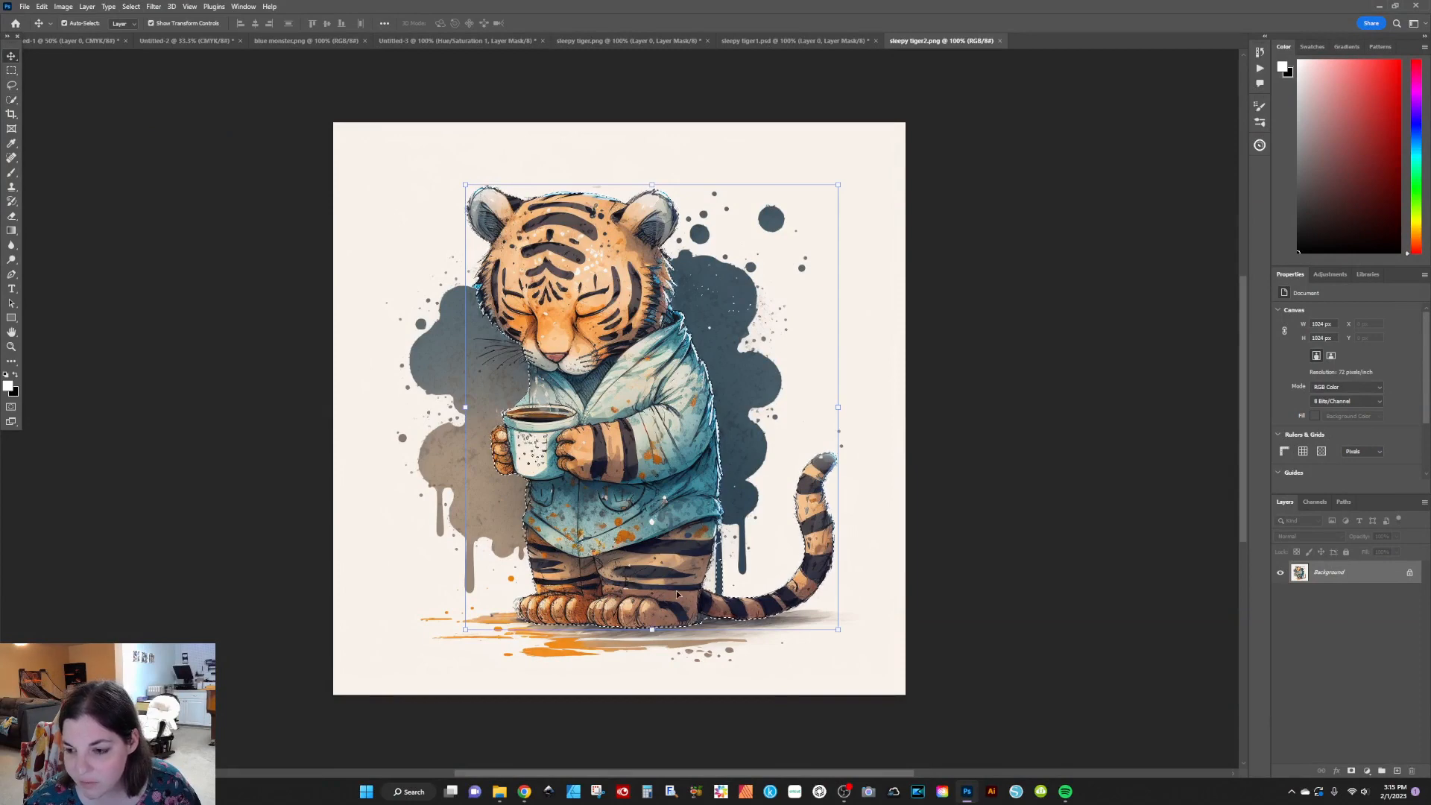
{"action": "left_click", "coordinate": [1352, 772]}
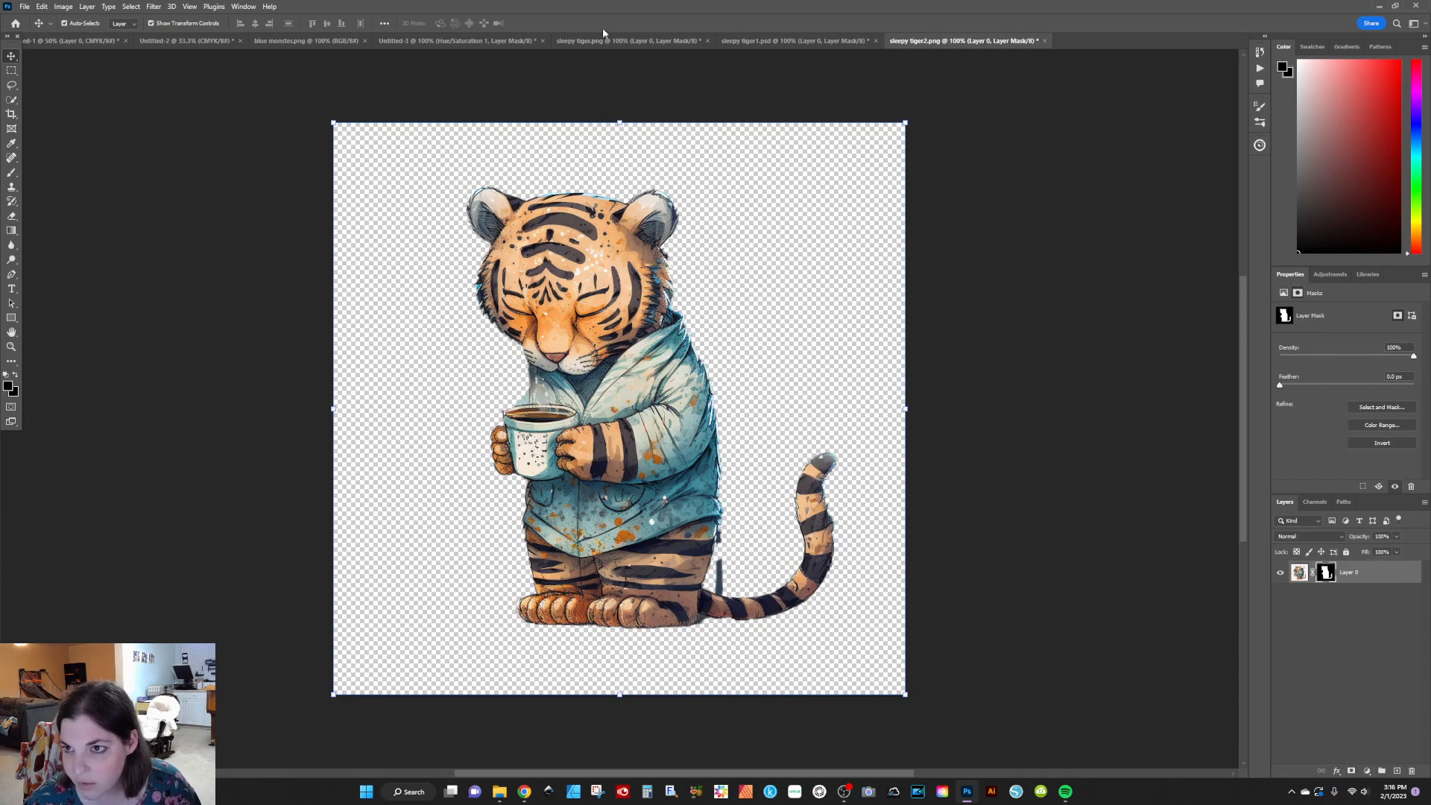
- Compare the Select Subject cutout in sleepy tiger2.png with the Remove Background version in sleepy tiger.png and the Quick Selection version in sleepy tiger1.psd
{"action": "left_click", "coordinate": [615, 42]}
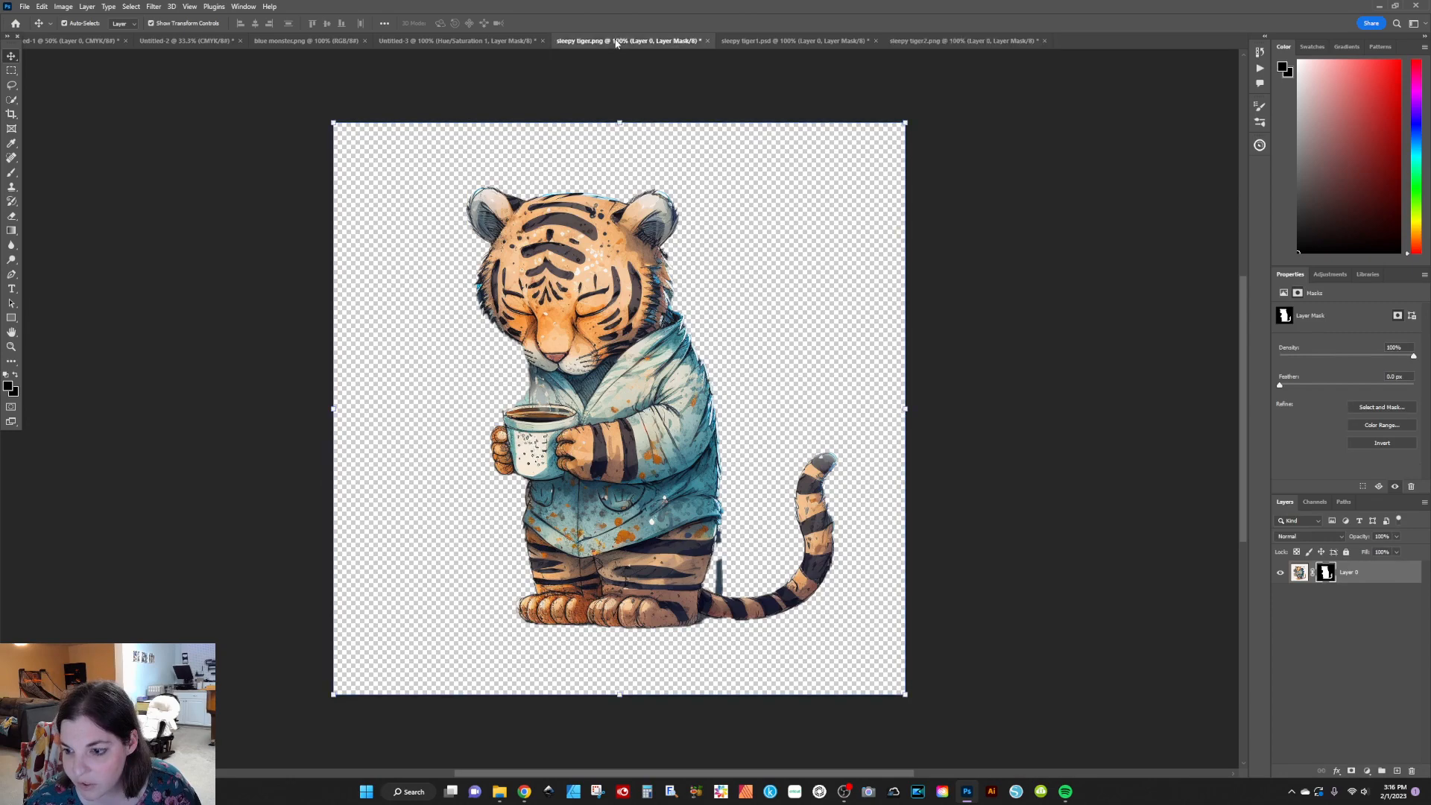
{"action": "left_click", "coordinate": [944, 40]}
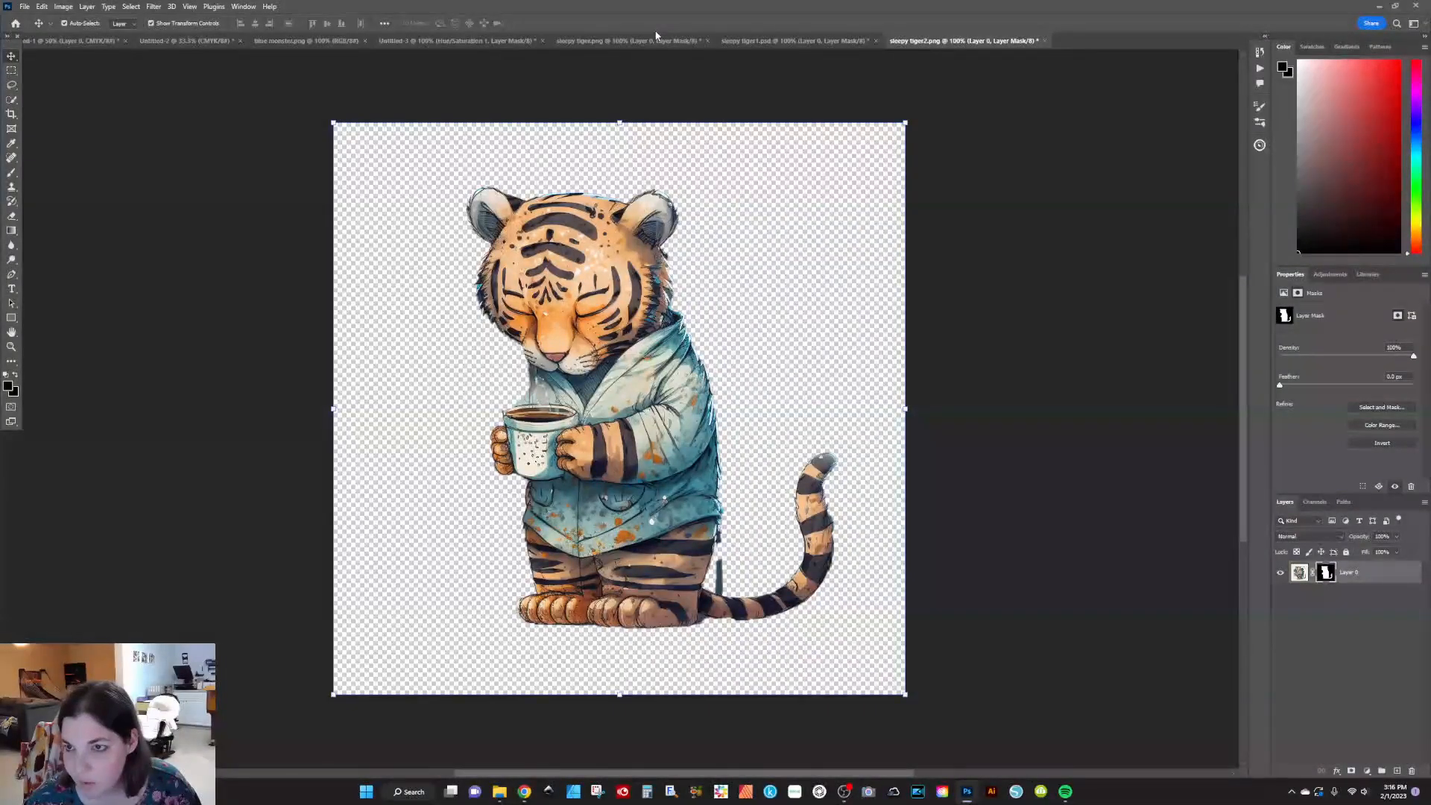
{"action": "left_click", "coordinate": [655, 36]}
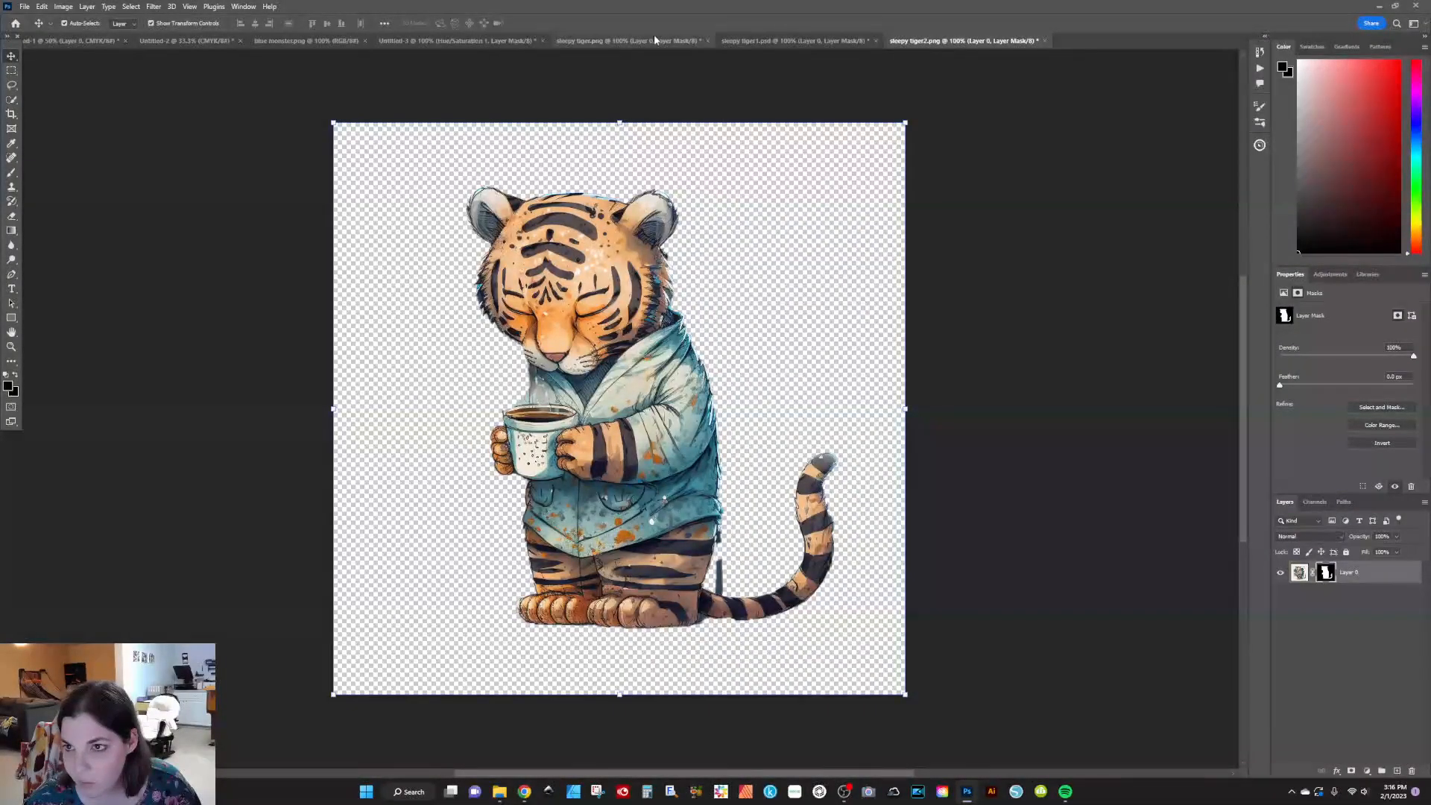
{"action": "left_click", "coordinate": [943, 41]}
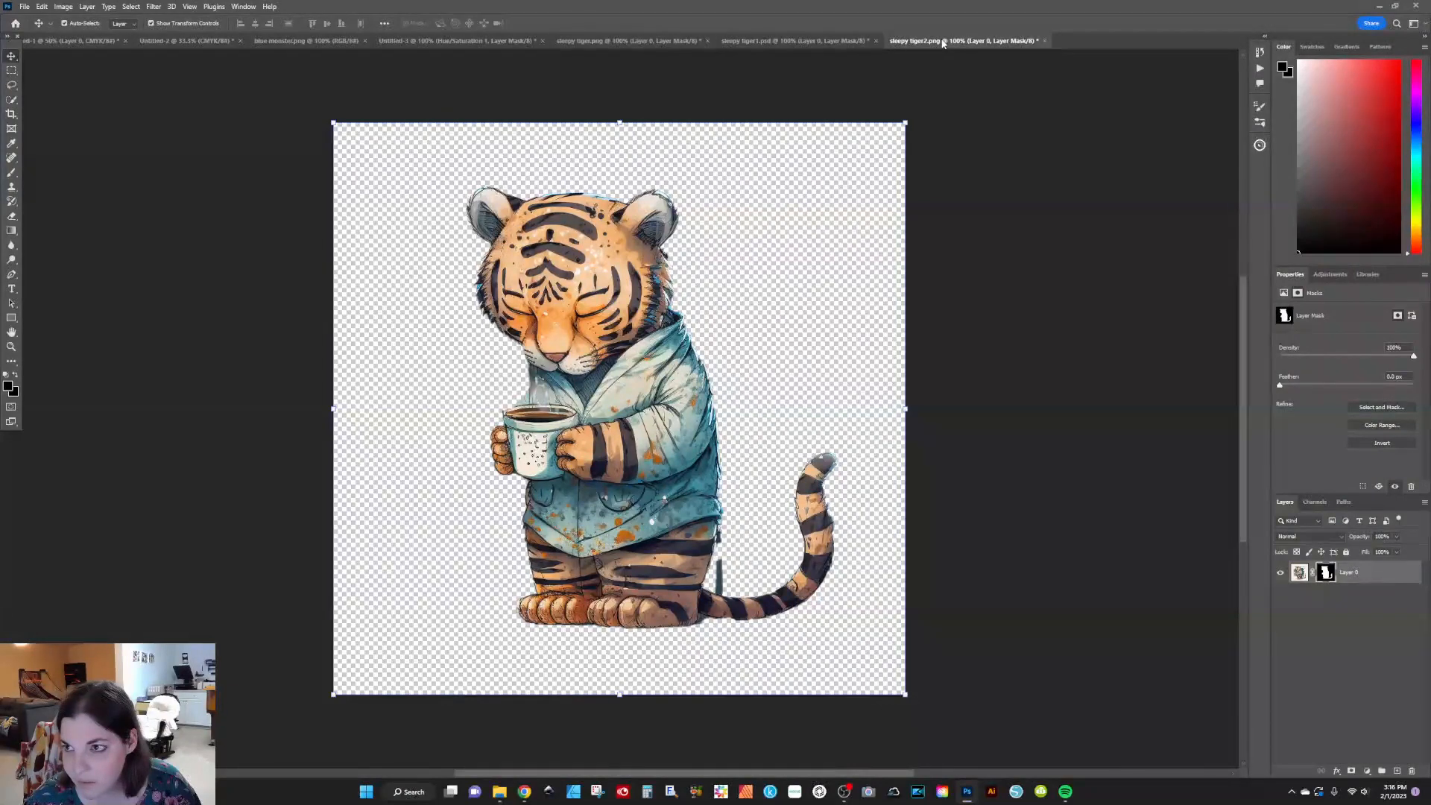
{"action": "left_click", "coordinate": [781, 41]}
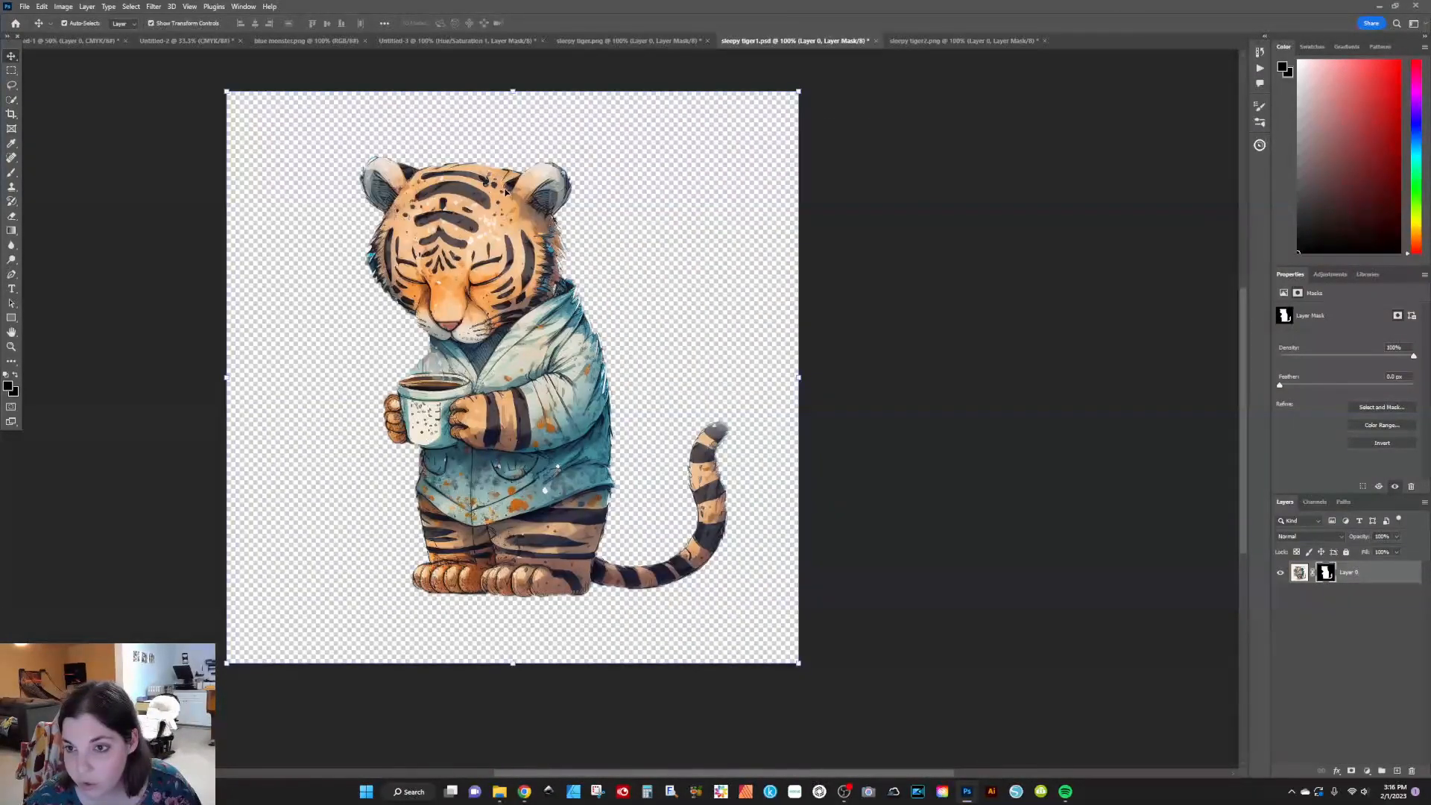